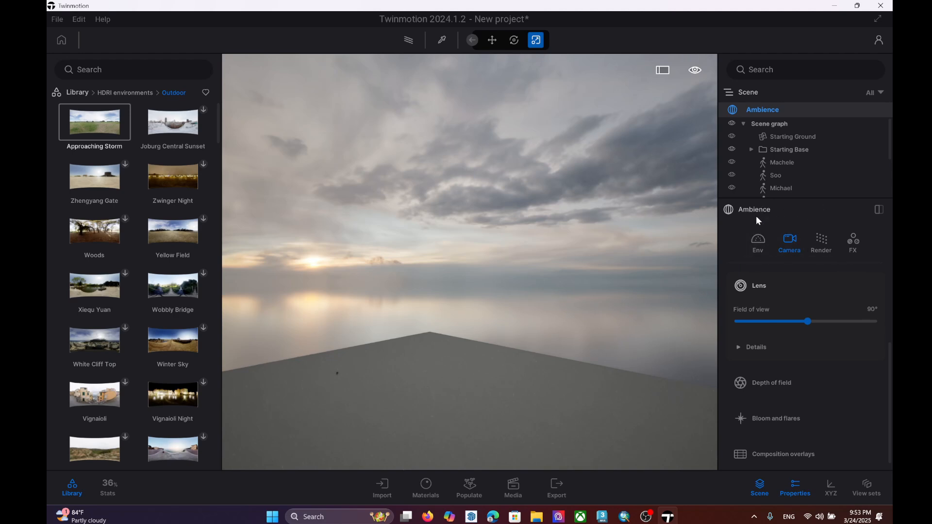
Step: Disable auto-exposure in the ambience camera settings and set the exposure to 0.40
left_click(761, 246)
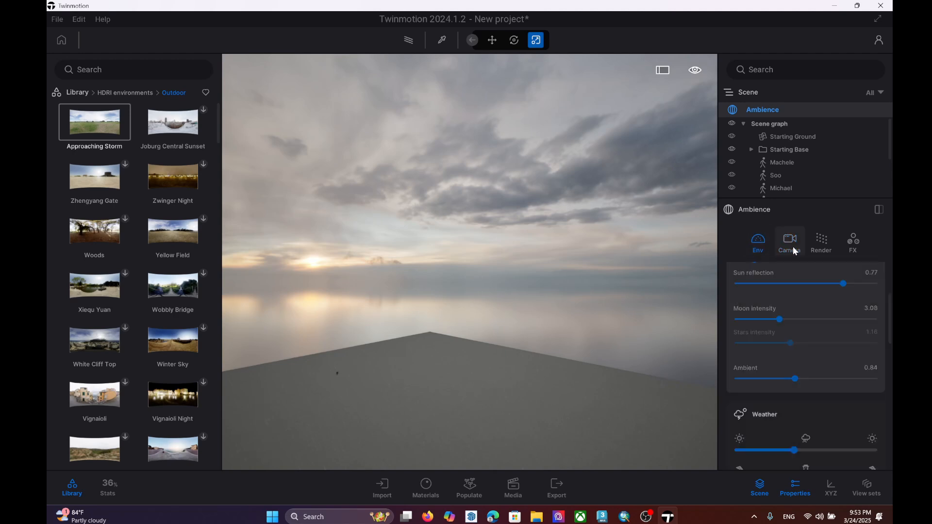
left_click(793, 248)
scroll(788, 343, "up", 2)
scroll(786, 342, "up", 2)
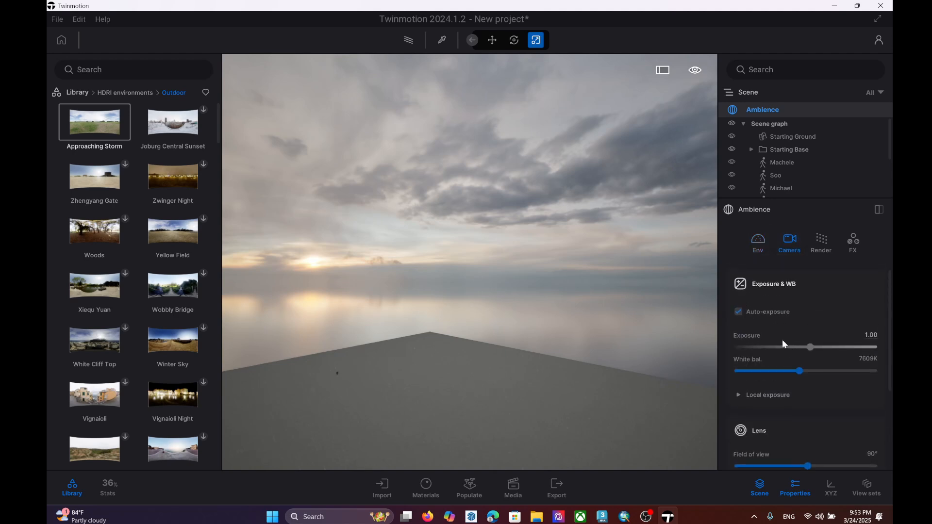
left_click(739, 313)
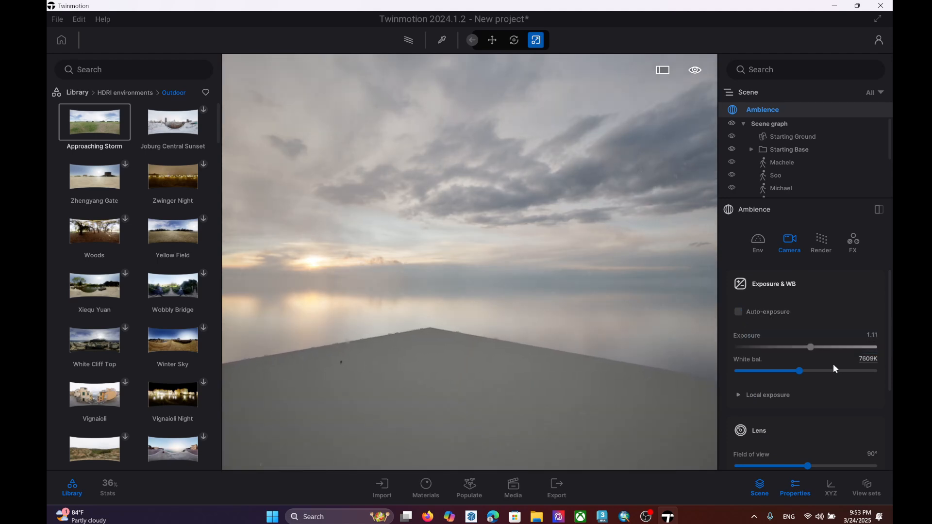
left_click_drag(810, 348, 807, 349)
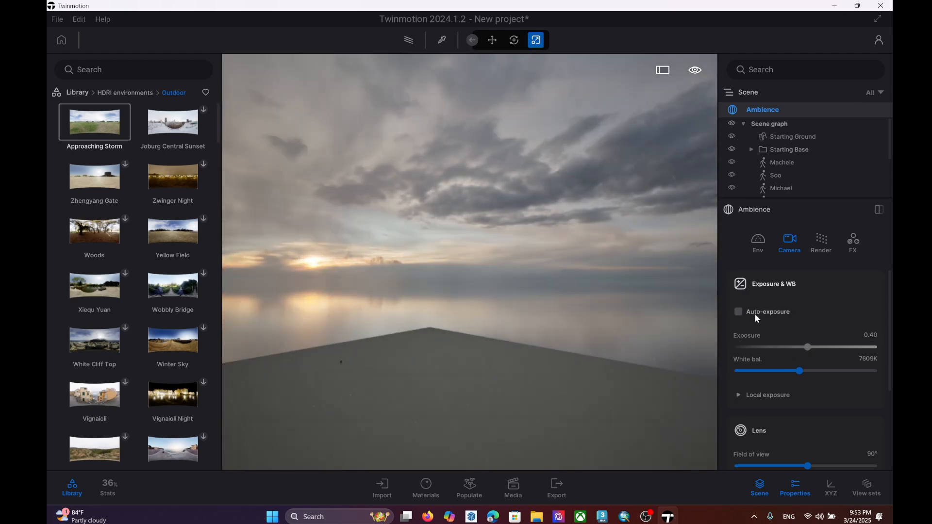
Step: Switch auto-exposure on and off again, and set the exposure to 0.47 and white balance to 8661K
left_click(739, 311)
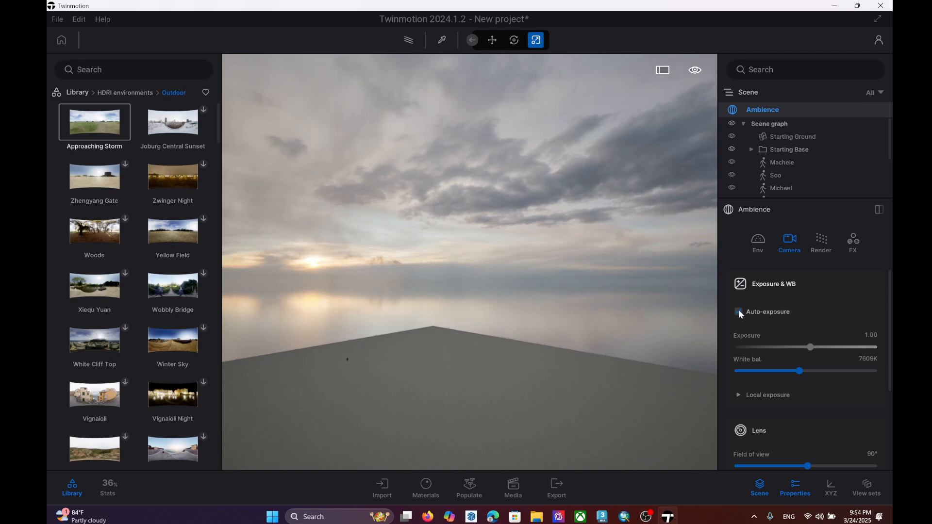
left_click(738, 312)
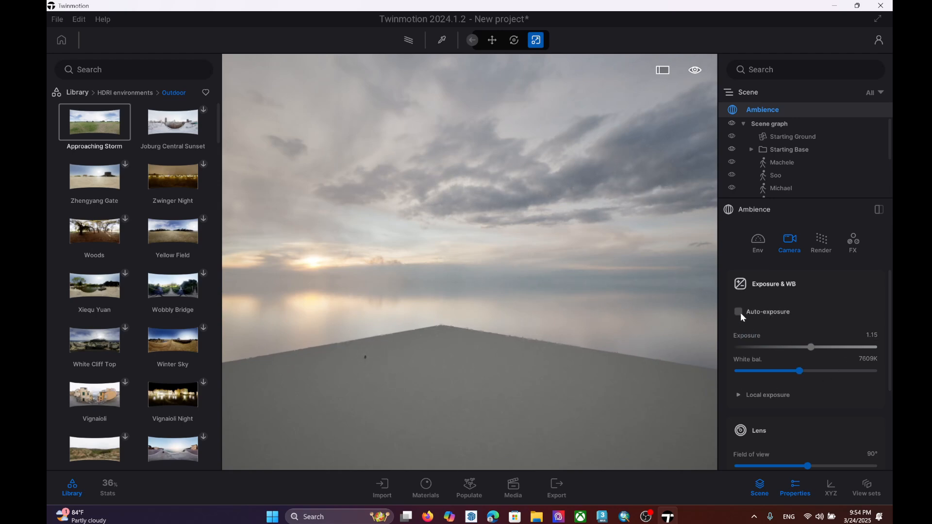
mouse_move(801, 346)
left_mouse_down()
mouse_move(784, 346)
mouse_move(808, 346)
left_mouse_up()
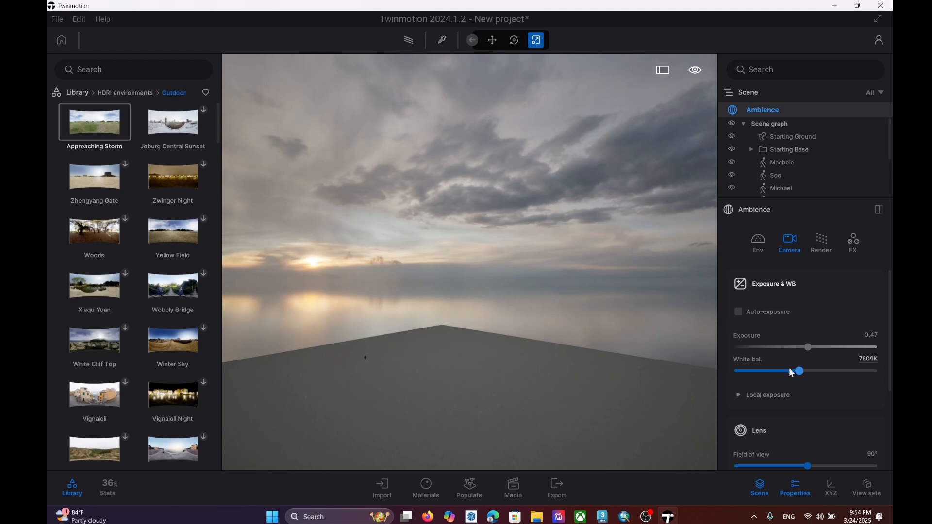
left_click_drag(799, 369, 801, 369)
mouse_move(800, 370)
left_mouse_down()
mouse_move(849, 371)
mouse_move(777, 370)
mouse_move(820, 371)
mouse_move(810, 371)
left_mouse_up()
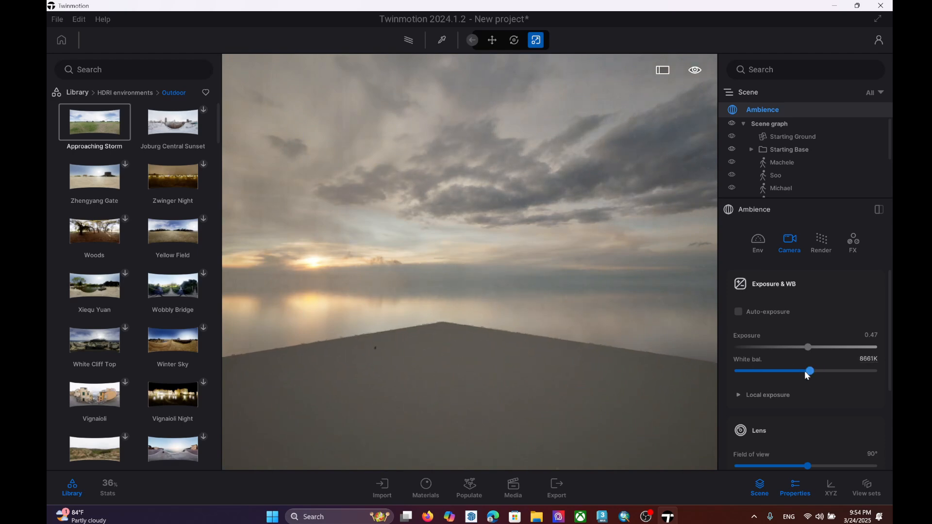
Step: Adjust the local exposure highlights and shadows, trying values of 0.15 and 0.01
left_click(751, 396)
scroll(766, 383, "down", 2)
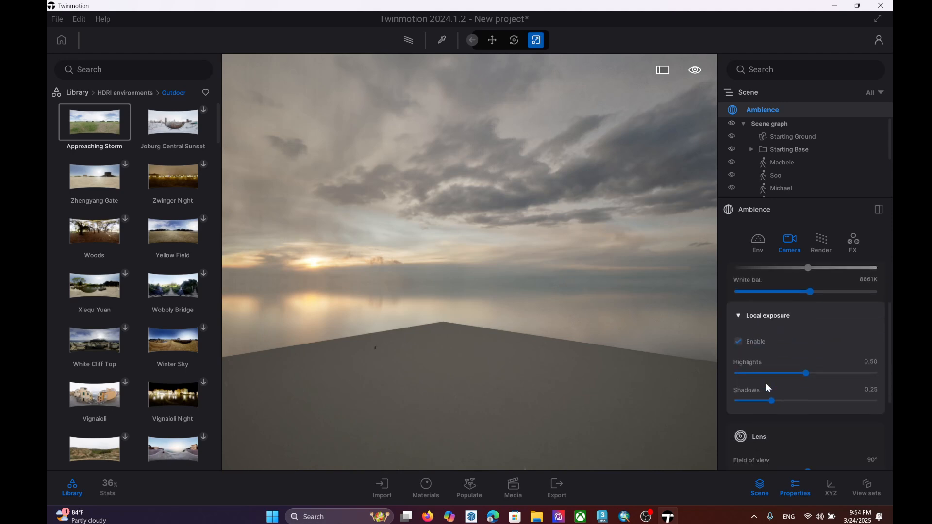
mouse_move(805, 374)
left_mouse_down()
mouse_move(759, 372)
mouse_move(810, 368)
left_mouse_up()
left_click_drag(770, 405, 759, 368)
left_click_drag(779, 399, 734, 384)
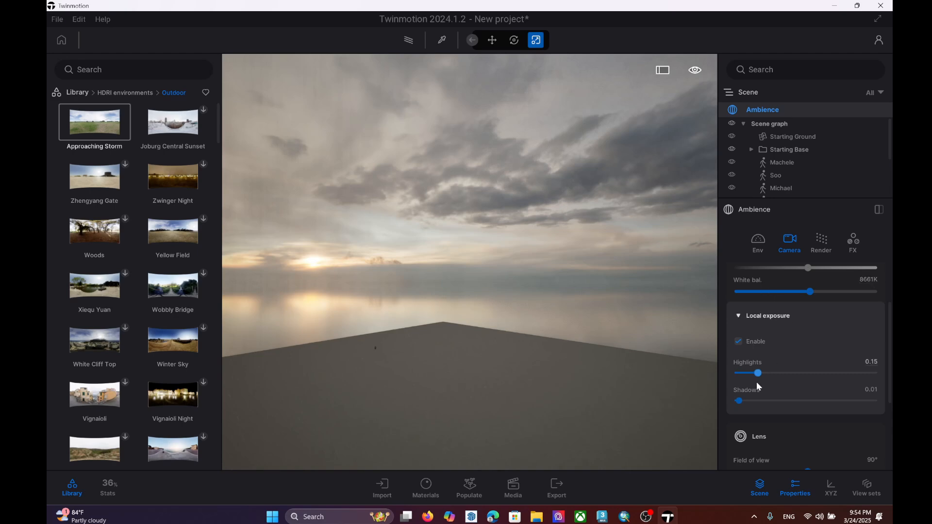
left_click_drag(740, 402, 750, 363)
left_click_drag(755, 395, 802, 397)
left_click(747, 316)
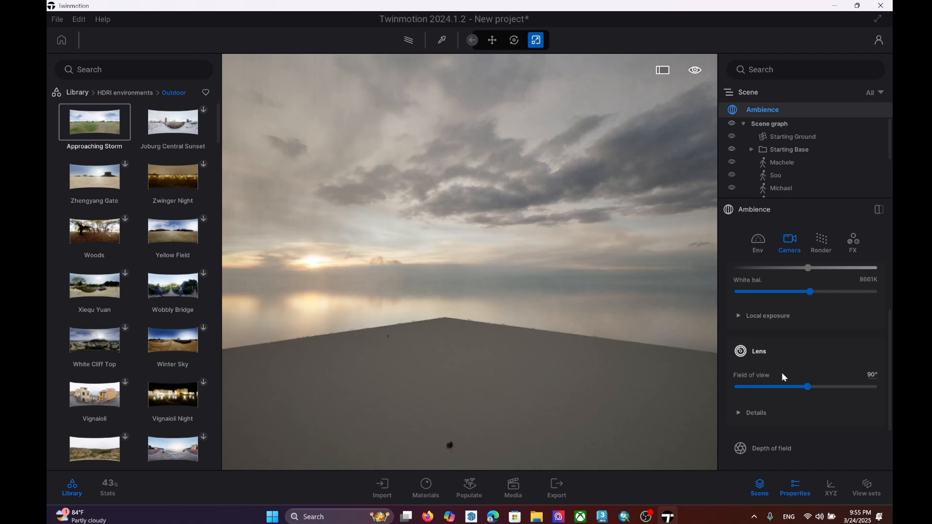
Step: Narrow the camera lens field of view to 25°
left_click_drag(473, 318, 530, 397)
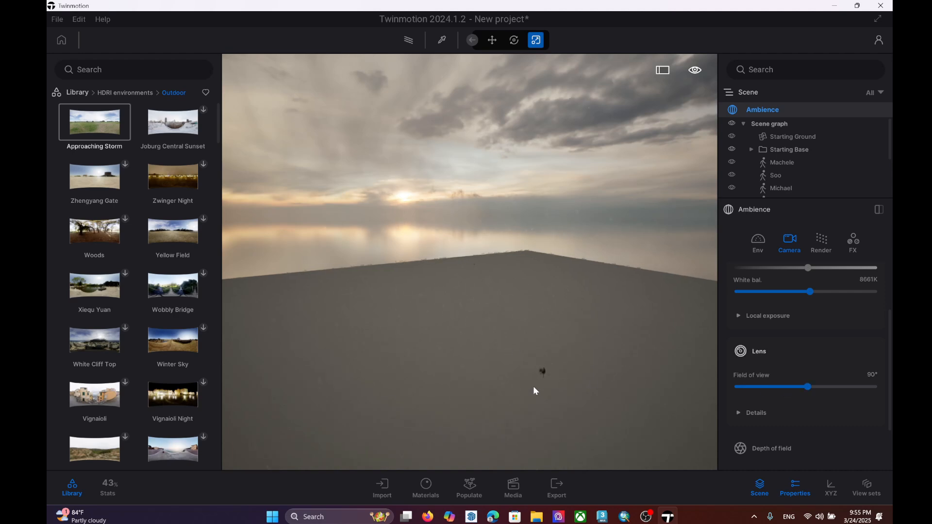
left_click_drag(561, 412, 563, 442)
middle_click_drag(584, 411, 583, 389)
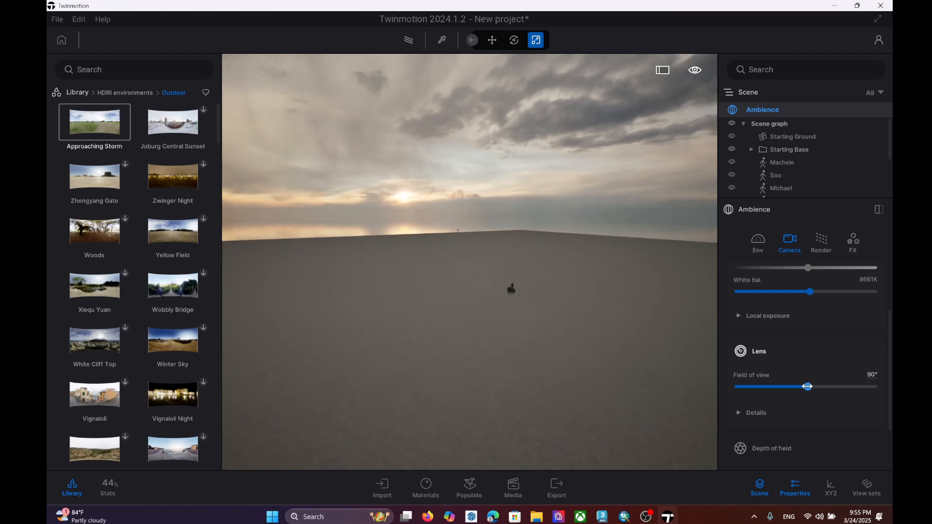
left_click_drag(807, 387, 755, 385)
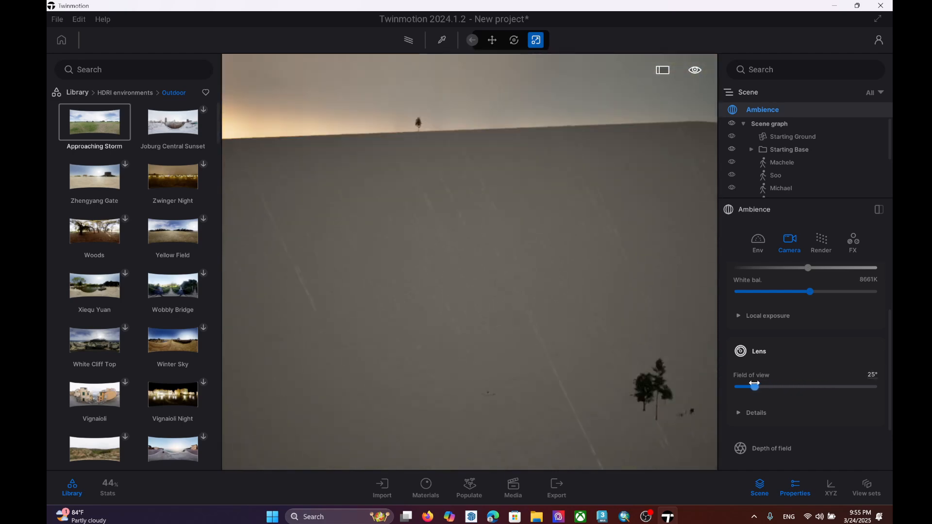
Step: Frame the group of trees in the scene and set the lens field of view to 36°
middle_click_drag(637, 378, 601, 337)
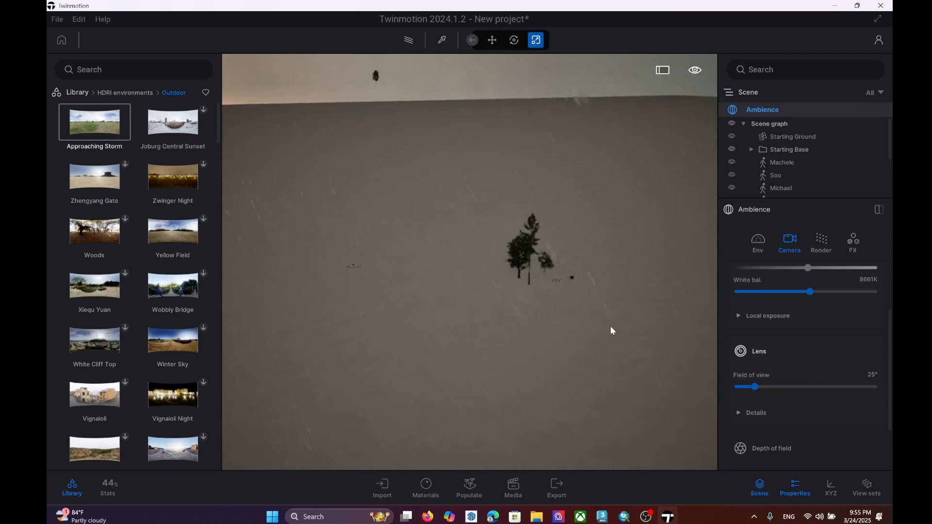
scroll(552, 262, "up", 10)
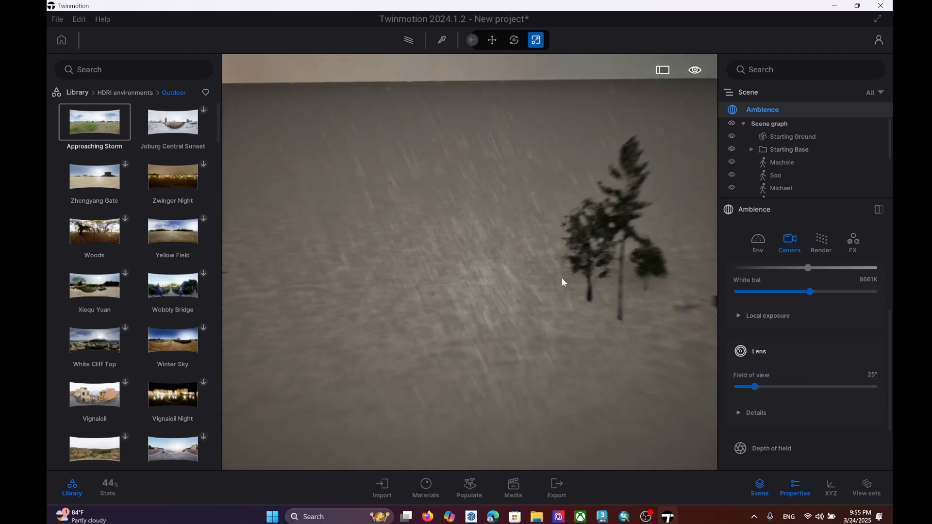
middle_click_drag(561, 278, 547, 287)
right_click_drag(546, 291, 550, 295)
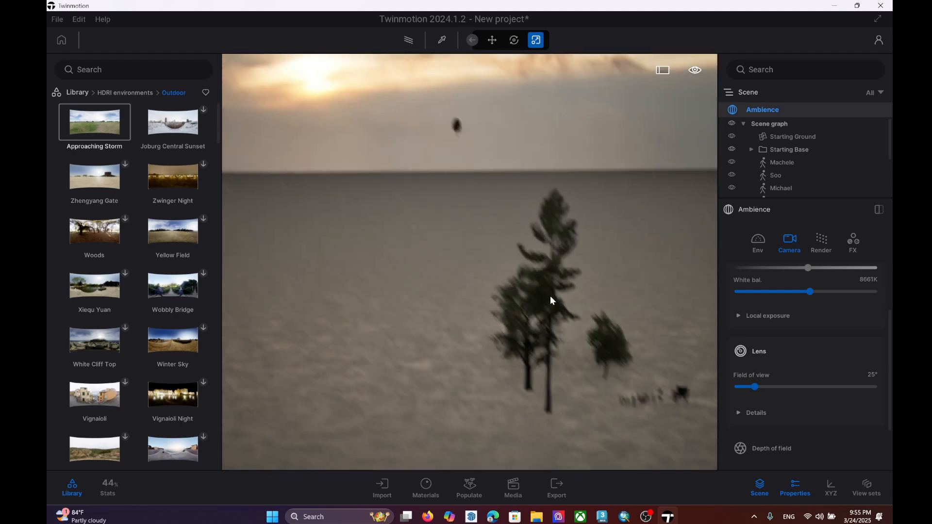
scroll(535, 287, "down", 3)
middle_click_drag(535, 287, 540, 308)
scroll(549, 328, "down", 5)
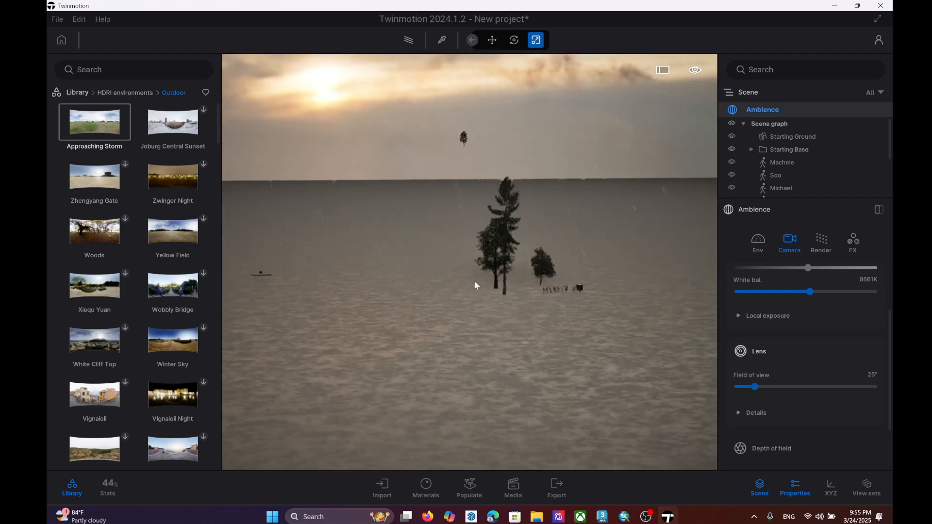
right_click_drag(474, 281, 435, 263)
middle_click_drag(435, 264, 427, 263)
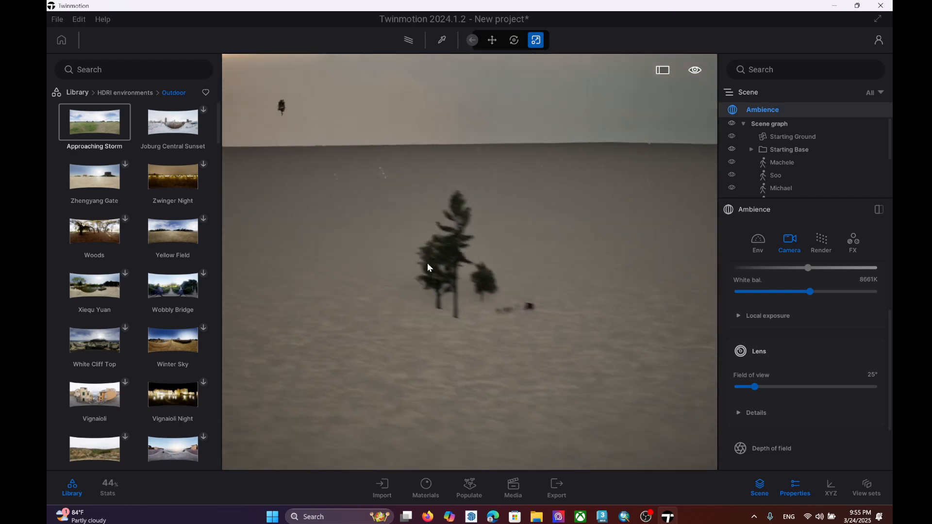
middle_click_drag(428, 353, 469, 338)
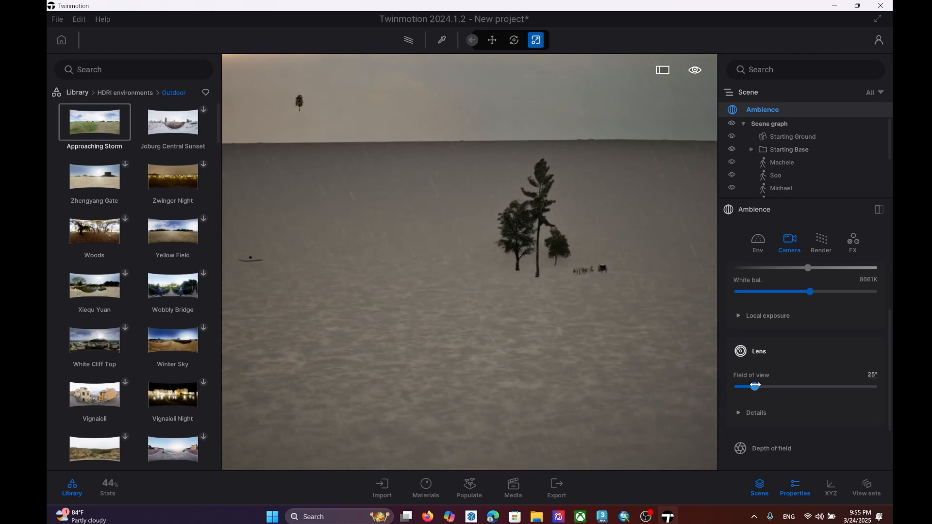
mouse_move(754, 386)
left_mouse_down()
mouse_move(819, 384)
mouse_move(763, 383)
left_mouse_up()
Step: In the lens details, set vignetting to 60% and sharpness to 50%, and raise the chromatic aberration
left_click(757, 412)
scroll(776, 420, "down", 2)
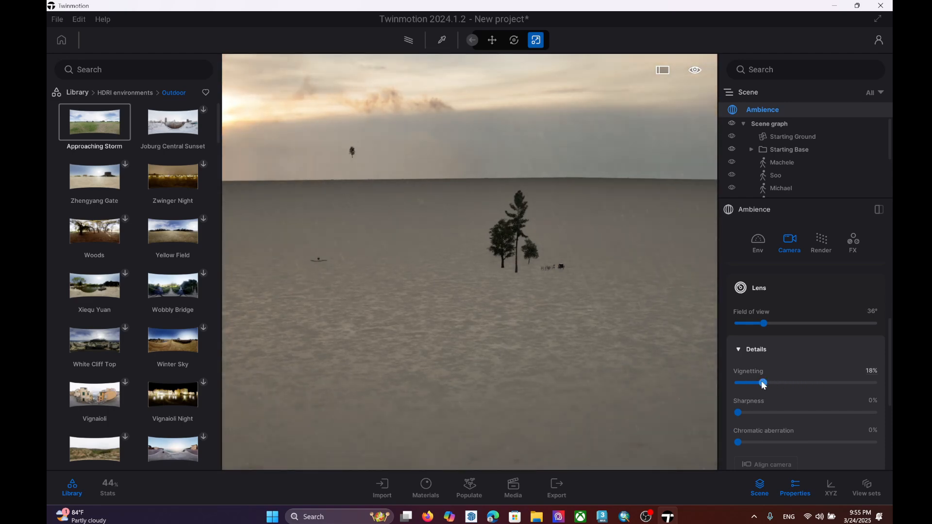
left_click_drag(776, 383, 820, 384)
left_click_drag(755, 413, 806, 413)
left_click_drag(738, 442, 766, 442)
Step: Return the lens chromatic aberration and sharpness to 0%
left_click_drag(489, 320, 462, 273)
left_click_drag(787, 432, 662, 433)
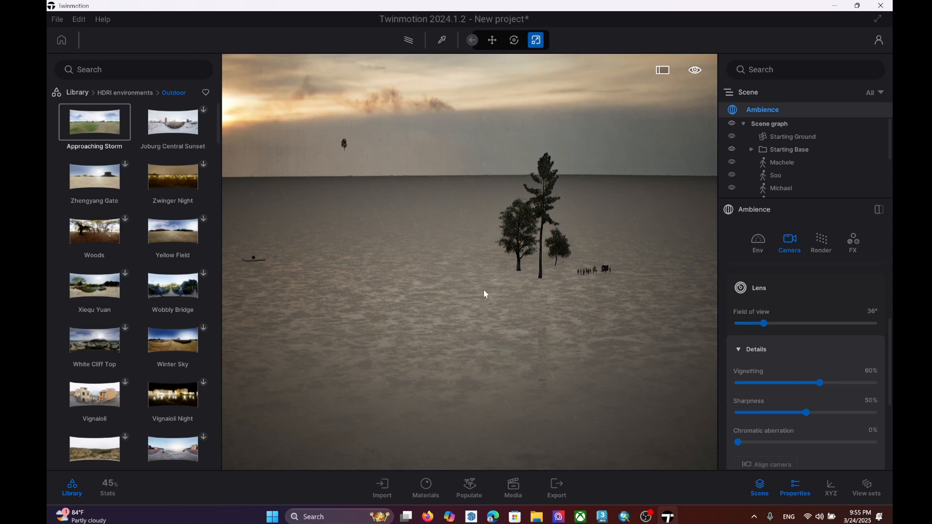
left_click_drag(806, 413, 730, 413)
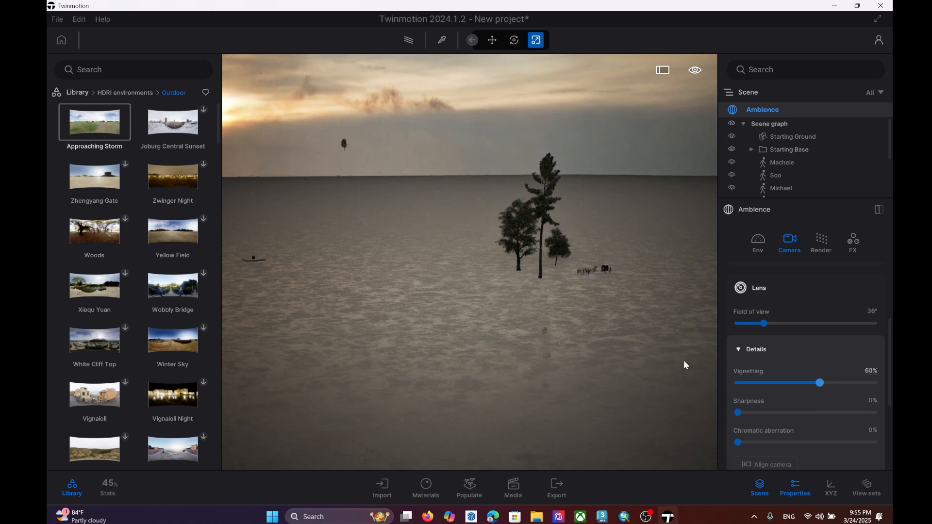
Step: Try vignetting at 100%, lower it again and collapse the lens details
mouse_move(820, 383)
left_mouse_down()
mouse_move(889, 389)
mouse_move(837, 383)
left_mouse_up()
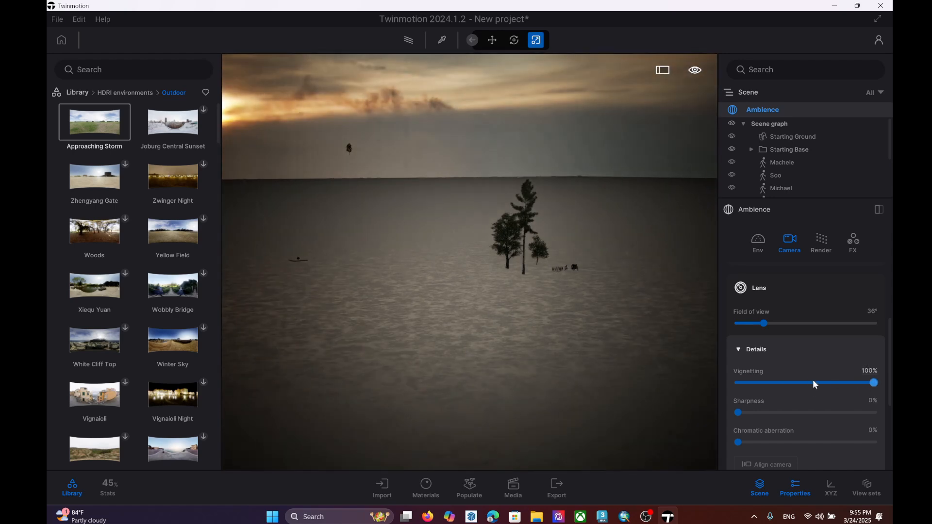
scroll(782, 371, "down", 1)
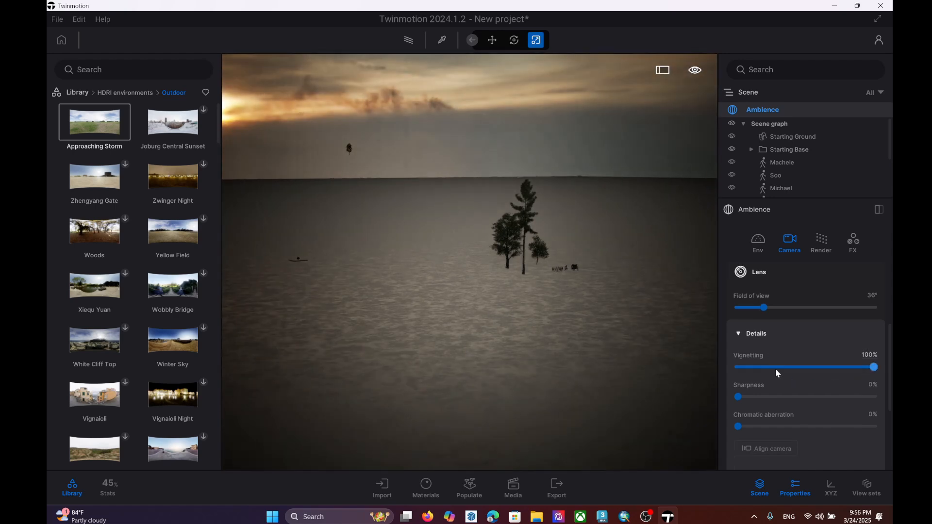
left_click_drag(780, 367, 873, 367)
left_click(740, 331)
left_click(761, 341)
left_click(777, 368)
left_click(758, 333)
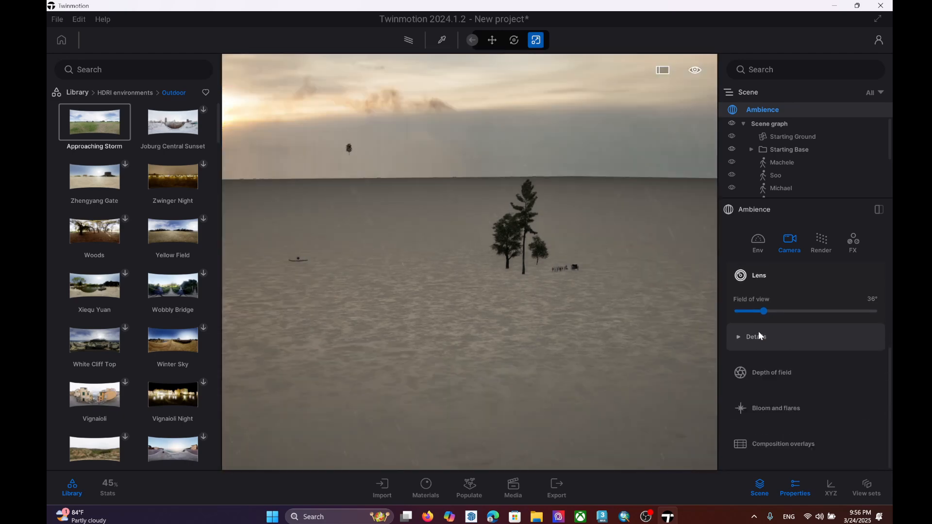
Step: Open the depth of field settings and enable the effect
left_click(763, 373)
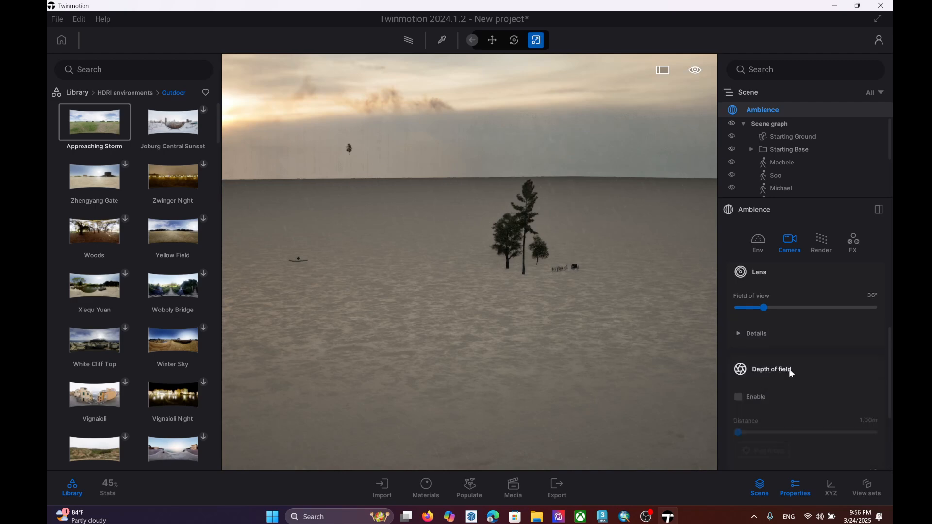
scroll(887, 359, "down", 1)
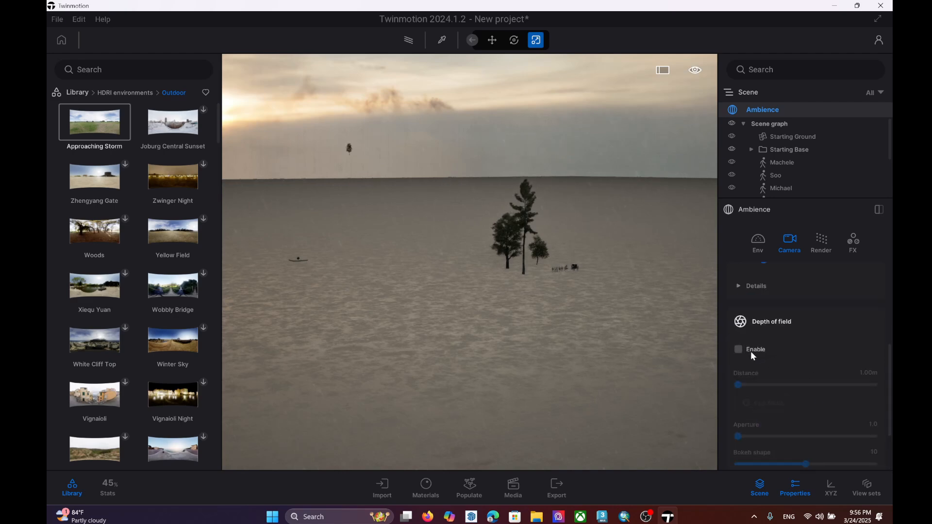
left_click(738, 349)
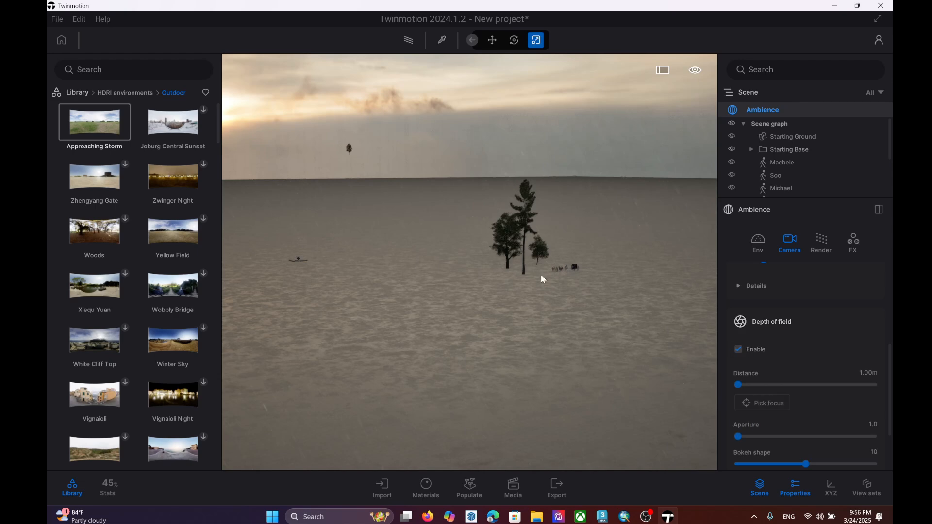
scroll(541, 275, "up", 1)
scroll(750, 386, "down", 1)
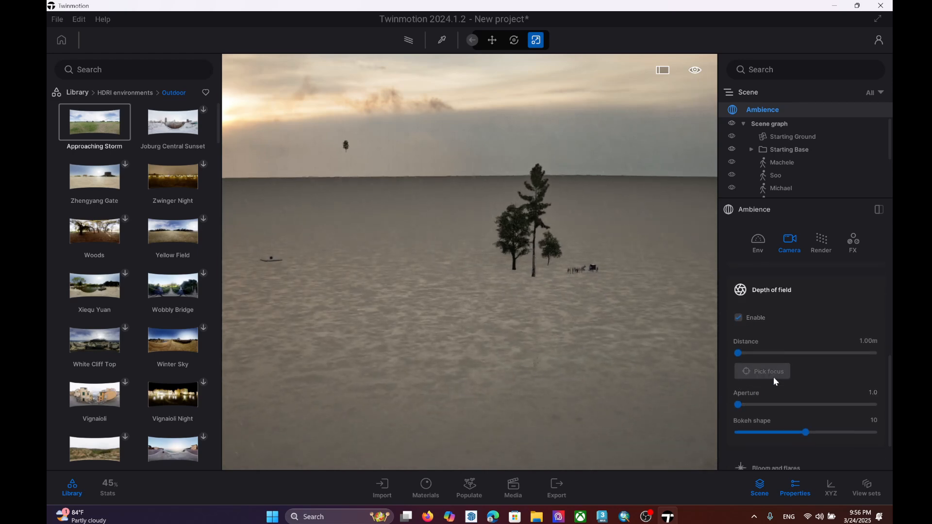
Step: Pick the group of trees as the depth of field focus point
middle_click_drag(536, 311, 815, 333)
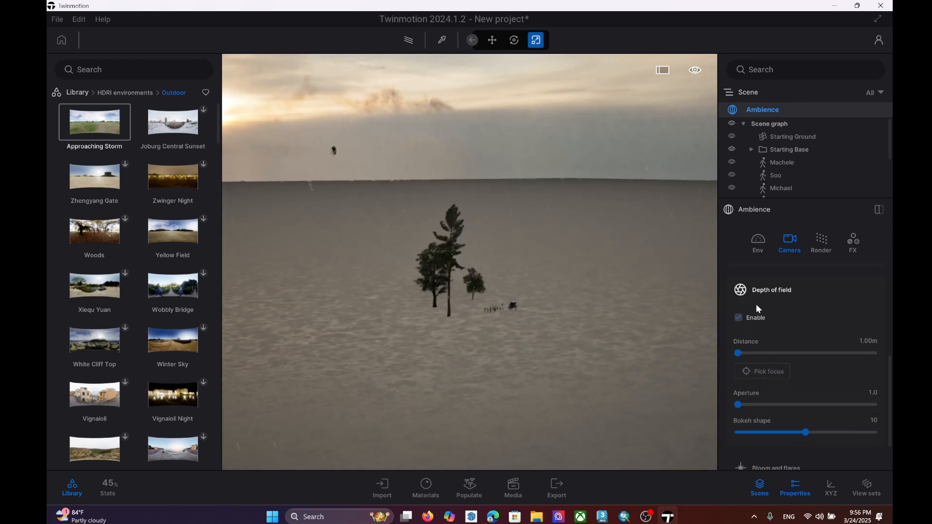
left_click(760, 372)
left_click(447, 271)
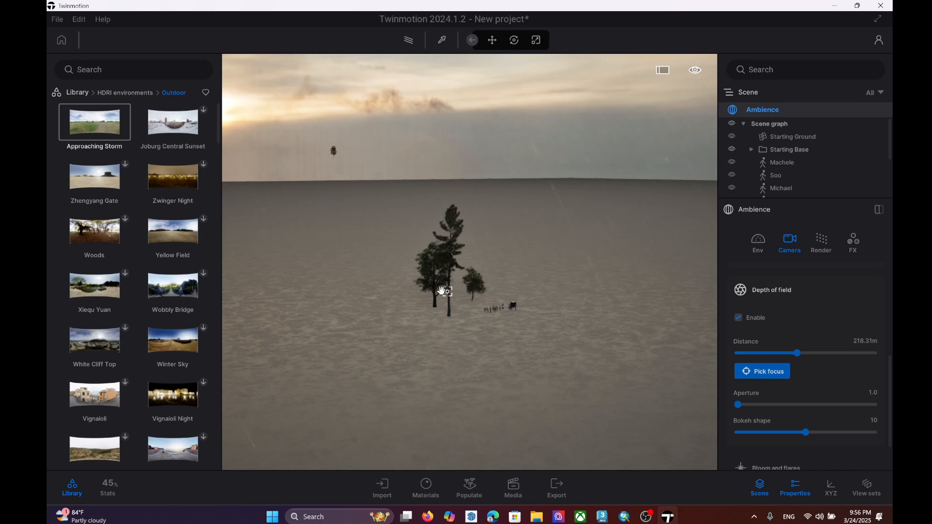
scroll(443, 291, "up", 3)
middle_click_drag(529, 210, 441, 239)
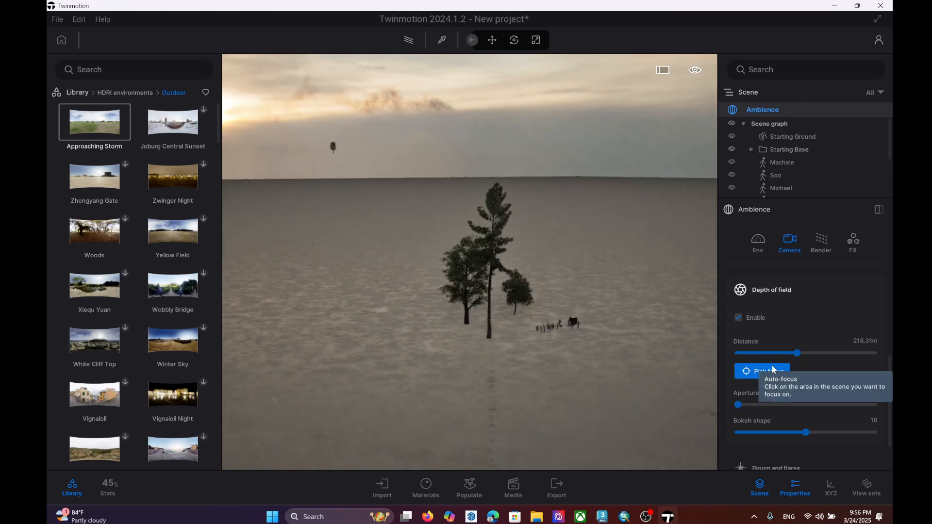
Step: Disable the depth of field effect
scroll(774, 362, "down", 2)
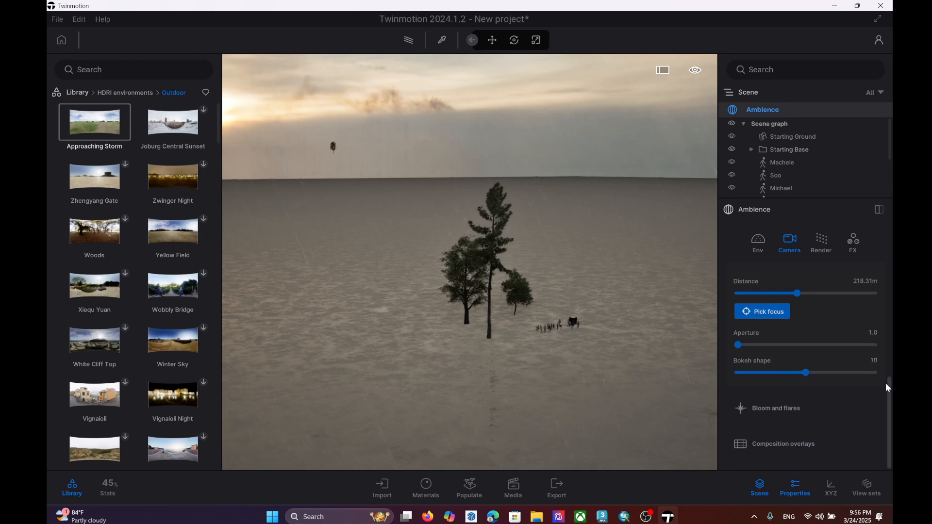
scroll(814, 363, "up", 2)
left_click(738, 323)
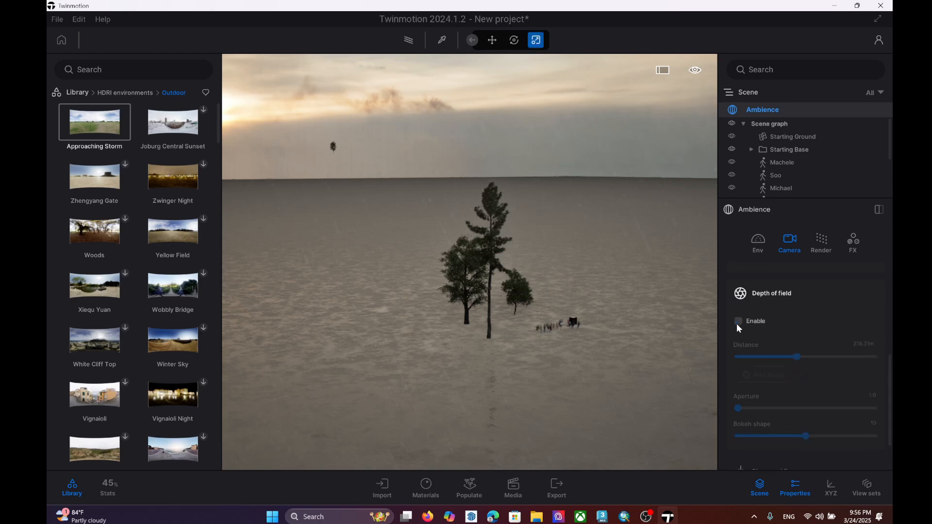
Step: Open the bloom and flares settings and try a bloom intensity of 91.18 with the first texture
scroll(777, 369, "down", 2)
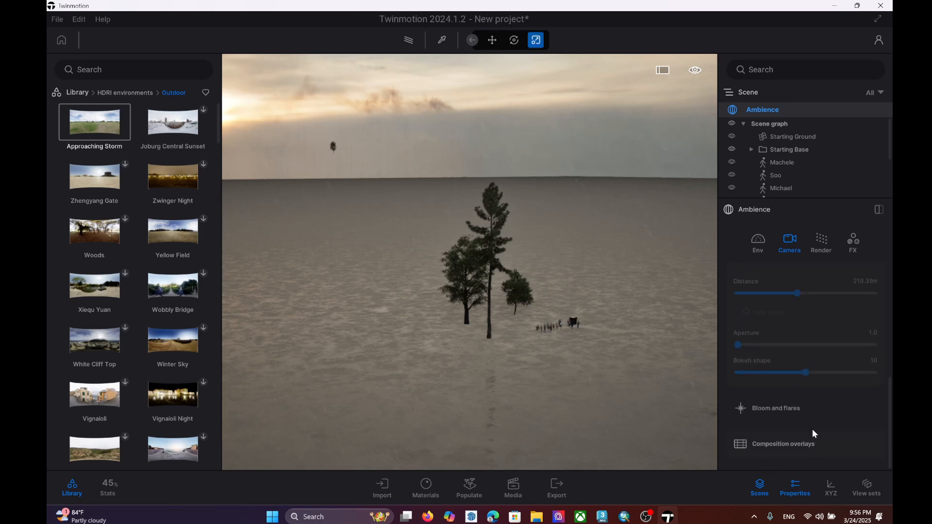
left_click(808, 416)
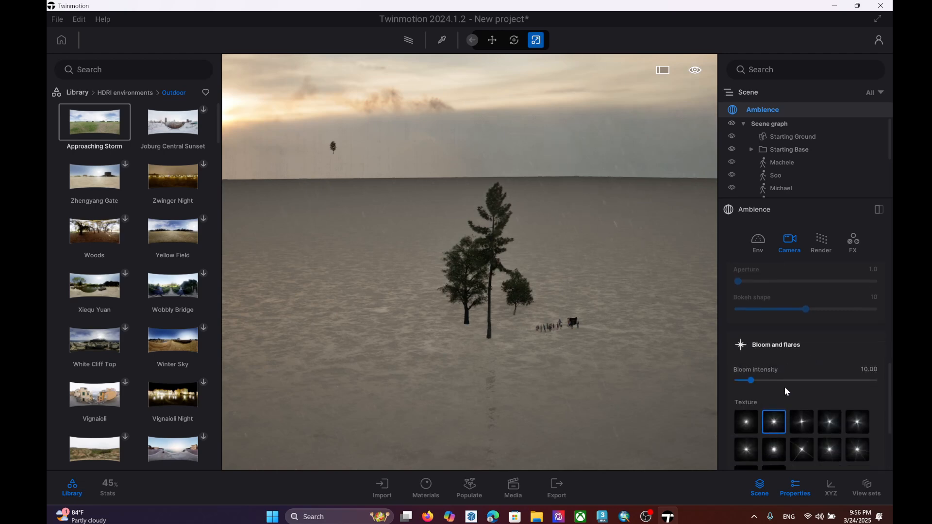
left_click_drag(752, 381, 862, 380)
left_click(746, 422)
scroll(505, 364, "up", 3)
mouse_move(492, 366)
middle_mouse_down()
mouse_move(483, 253)
mouse_move(461, 260)
mouse_move(501, 371)
middle_mouse_up()
scroll(758, 413, "down", 2)
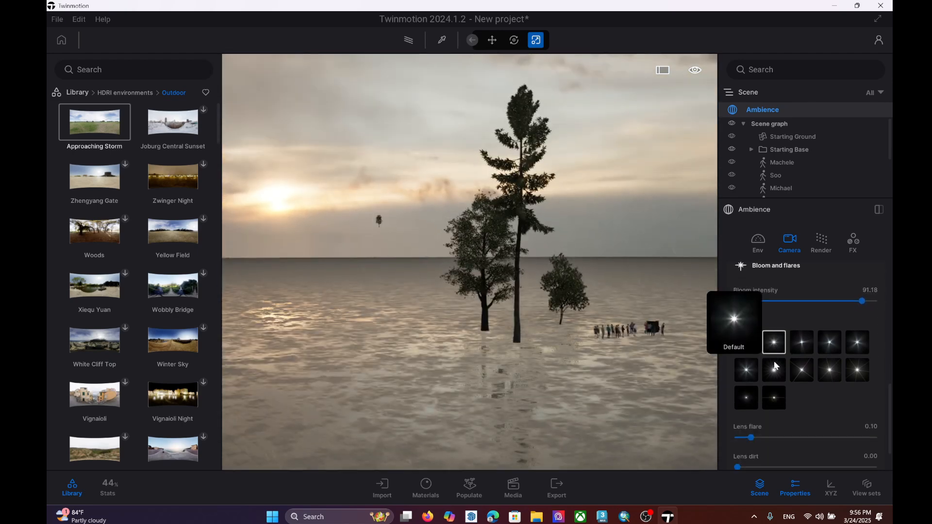
Step: Set the bloom intensity to 49.15 and choose the fourth texture in the second row
scroll(776, 324, "up", 1)
left_click_drag(859, 333, 804, 333)
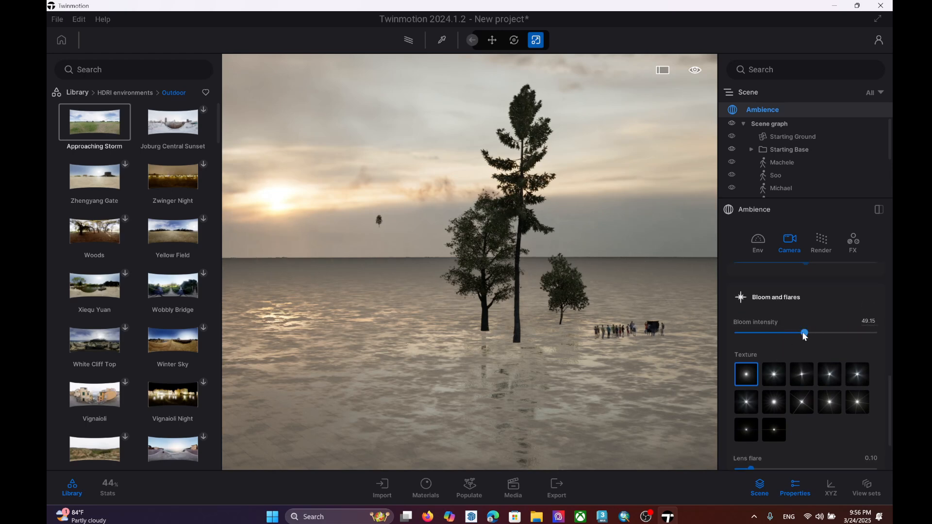
scroll(549, 325, "up", 3)
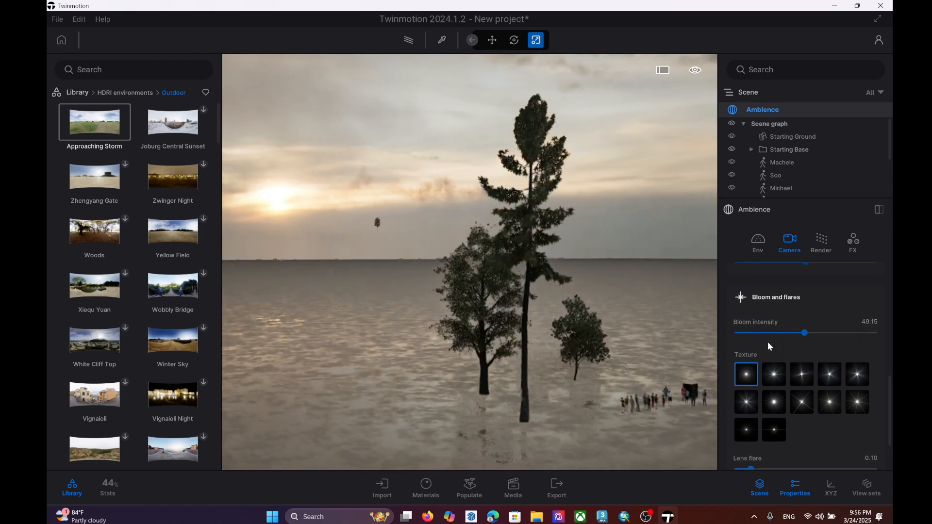
left_click(830, 403)
scroll(530, 363, "down", 3)
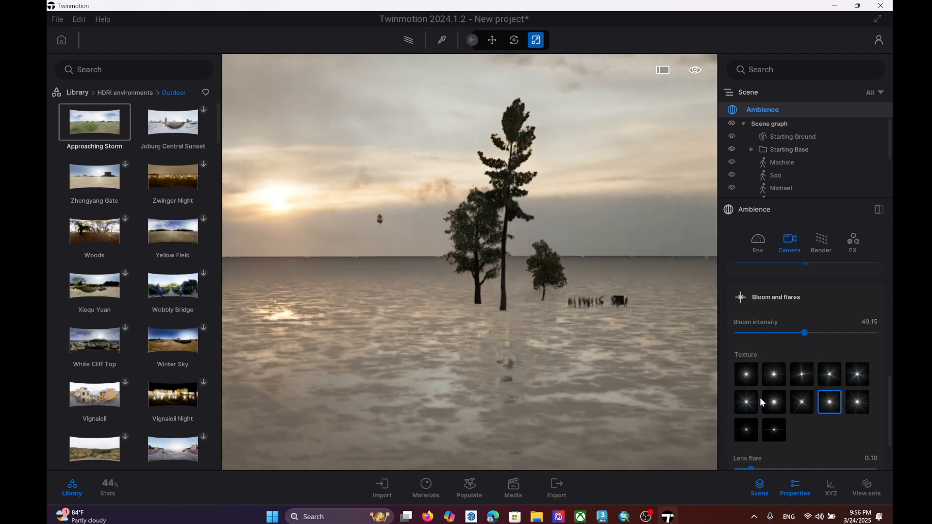
scroll(762, 399, "down", 1)
mouse_move(767, 402)
scroll(771, 398, "down", 1)
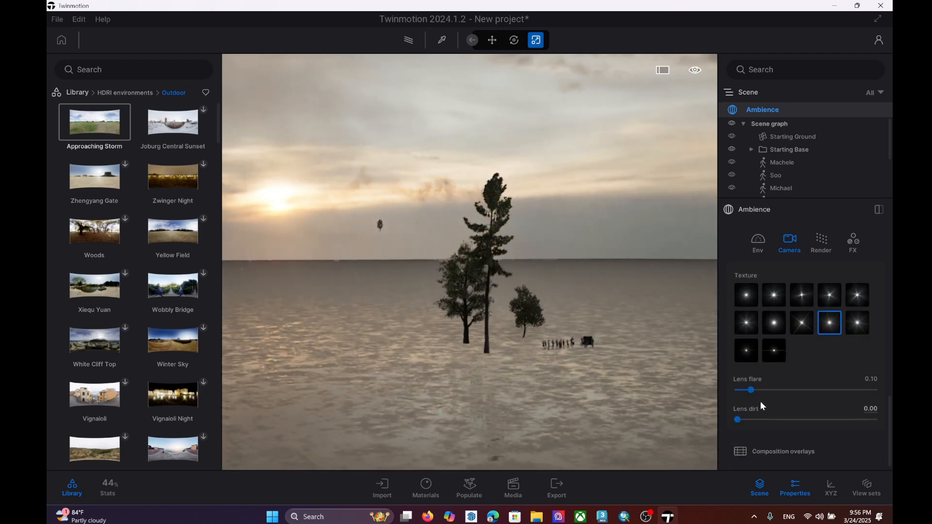
Step: Set the lens flare to 0.50 and the lens dirt to 94.57, and check the effect around the sun
left_click_drag(758, 391, 806, 391)
left_click_drag(737, 420, 866, 422)
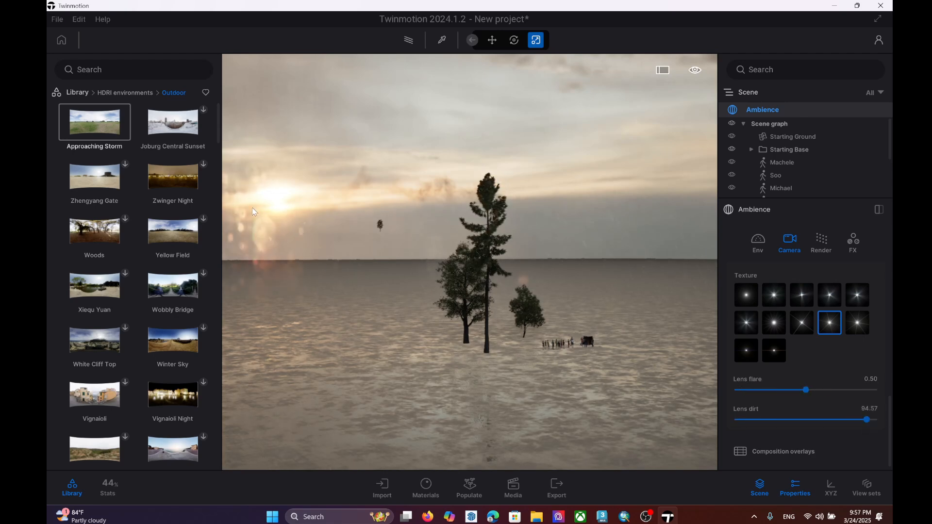
scroll(781, 364, "up", 2)
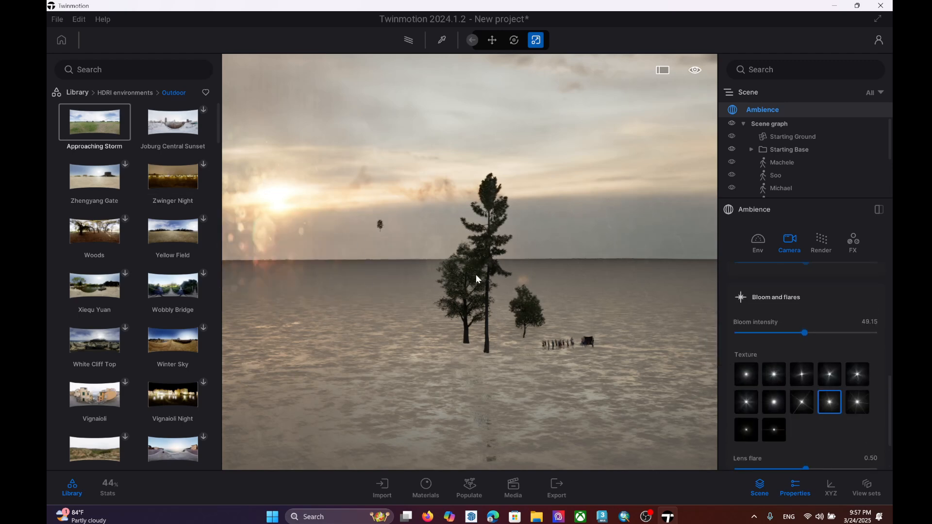
middle_click_drag(476, 276, 392, 290)
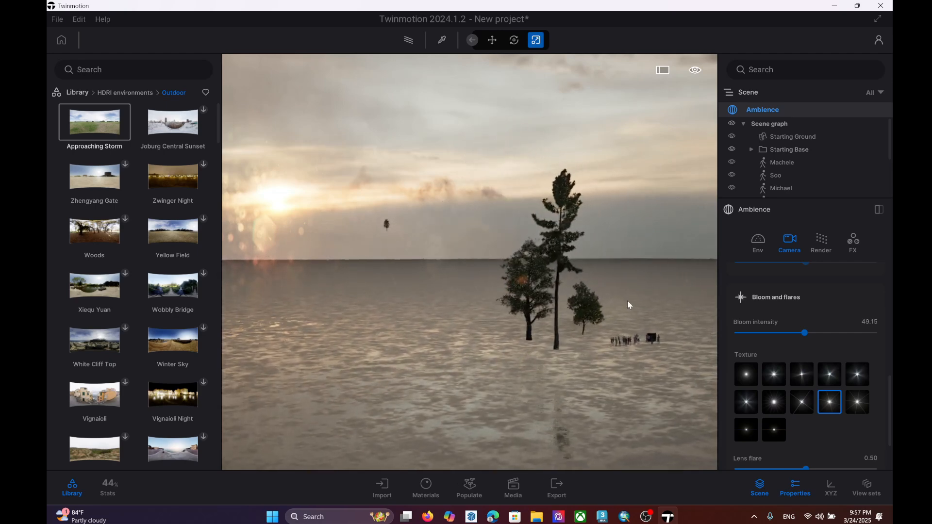
middle_click_drag(627, 302, 593, 306)
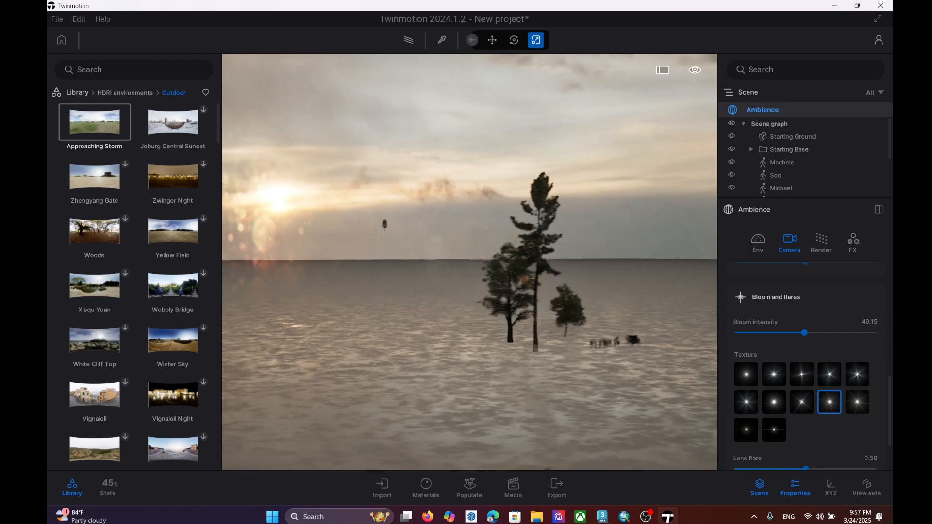
scroll(831, 415, "down", 3)
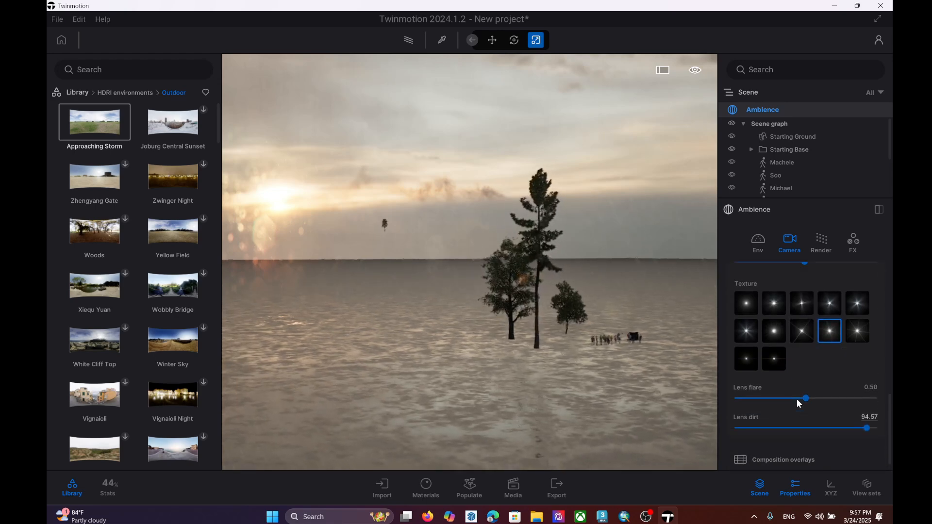
Step: Collapse the bloom and flares, depth of field and lens settings
scroll(774, 349, "up", 2)
left_click(768, 323)
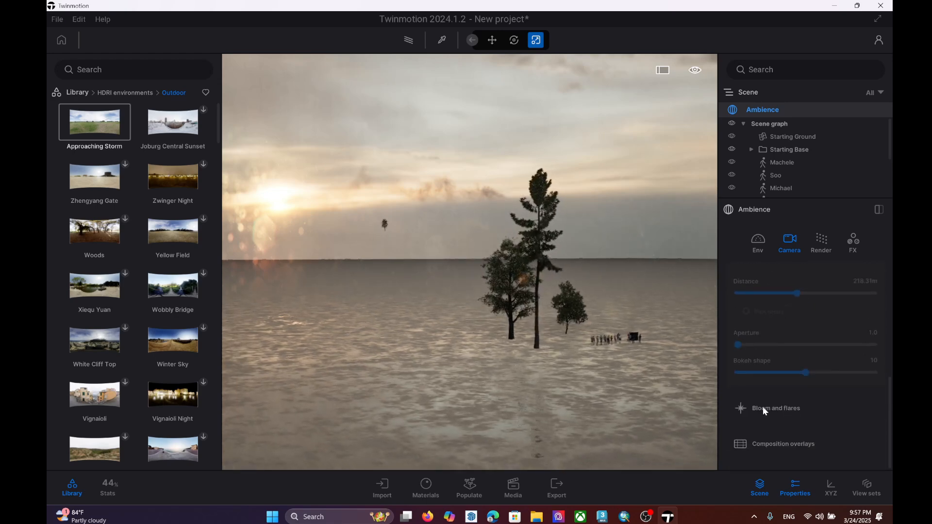
scroll(771, 348, "up", 1)
left_click(785, 294)
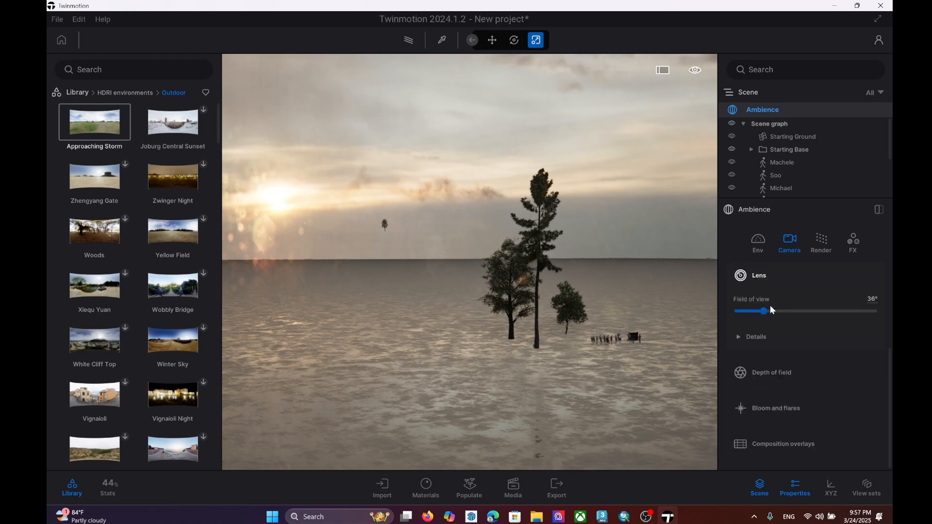
left_click(769, 277)
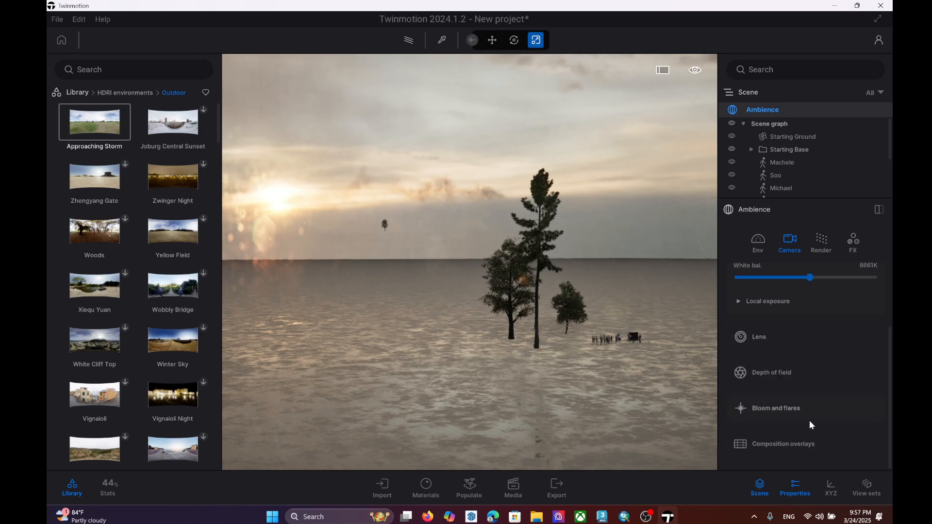
Step: Open the composition overlays and display the grid over the scene
left_click(771, 449)
scroll(770, 444, "down", 1)
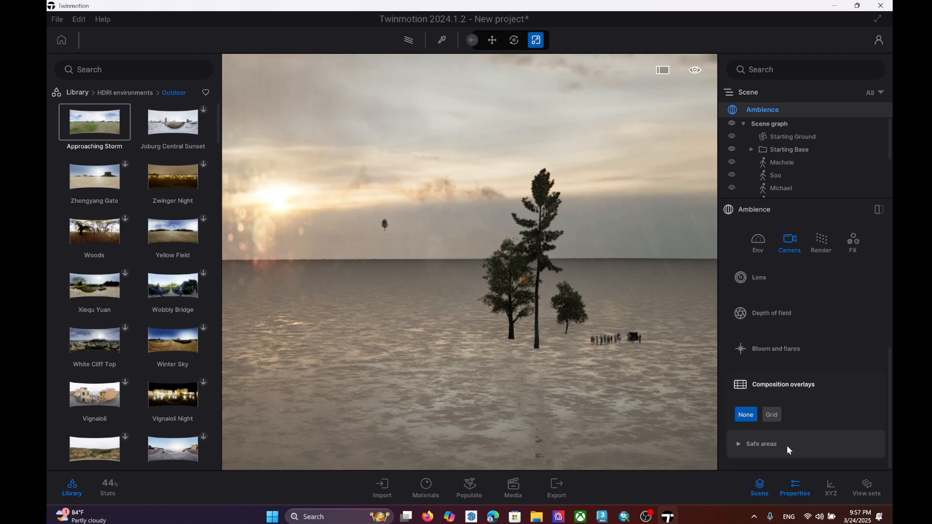
left_click(773, 415)
scroll(442, 371, "down", 5)
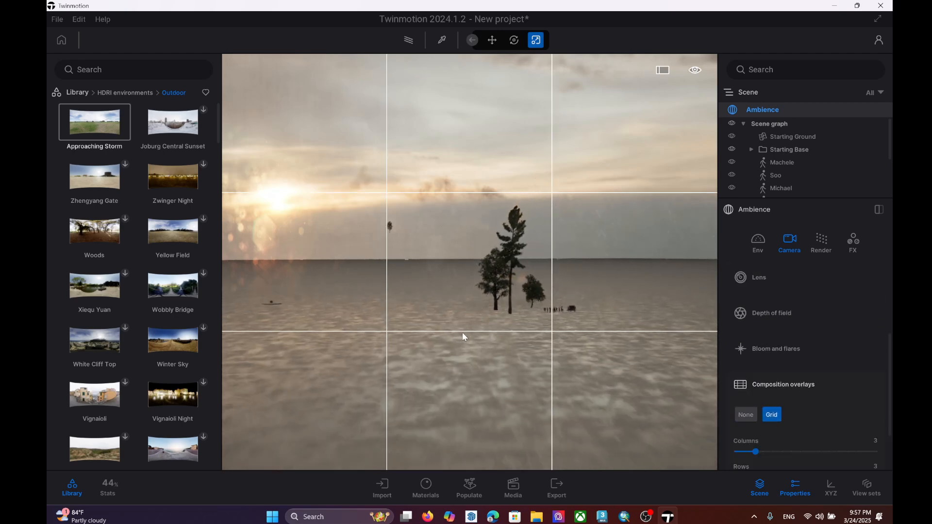
middle_click_drag(491, 306, 524, 321)
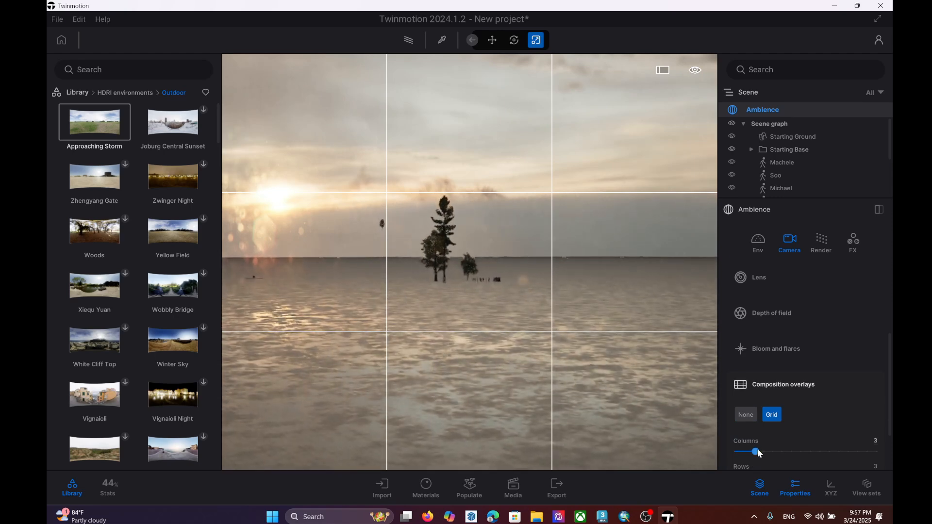
Step: Set the grid to 3 columns and 4 rows, and frame the trees against its lines
mouse_move(757, 449)
left_mouse_down()
mouse_move(775, 450)
mouse_move(760, 451)
left_mouse_up()
scroll(755, 432, "down", 2)
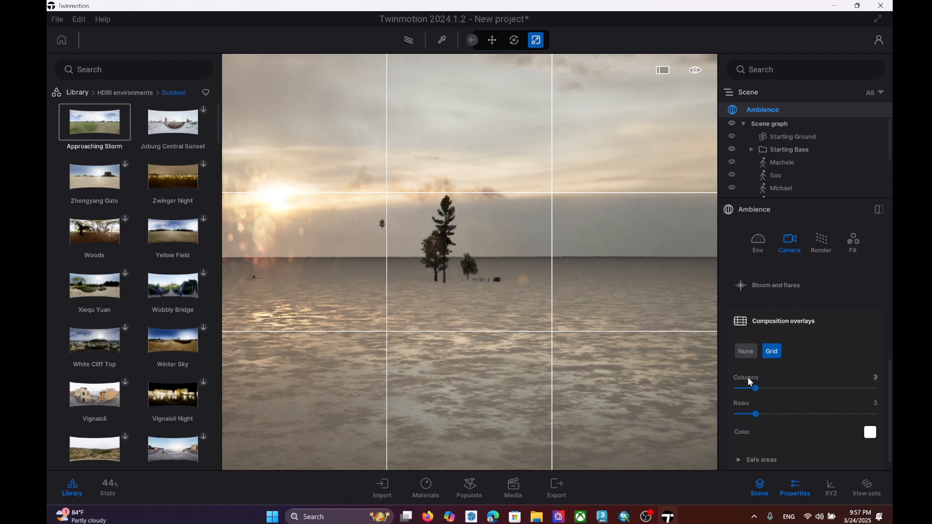
mouse_move(755, 414)
left_mouse_down()
mouse_move(790, 414)
mouse_move(765, 415)
left_mouse_up()
scroll(441, 278, "up", 4)
middle_click_drag(472, 275, 505, 289)
scroll(479, 275, "up", 5)
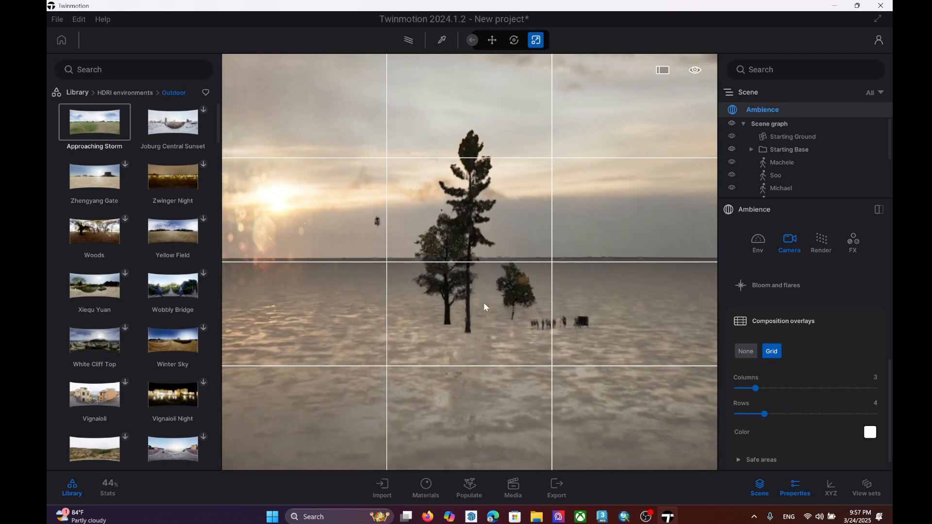
middle_click_drag(478, 300, 464, 310)
scroll(715, 399, "down", 2)
scroll(766, 401, "down", 1)
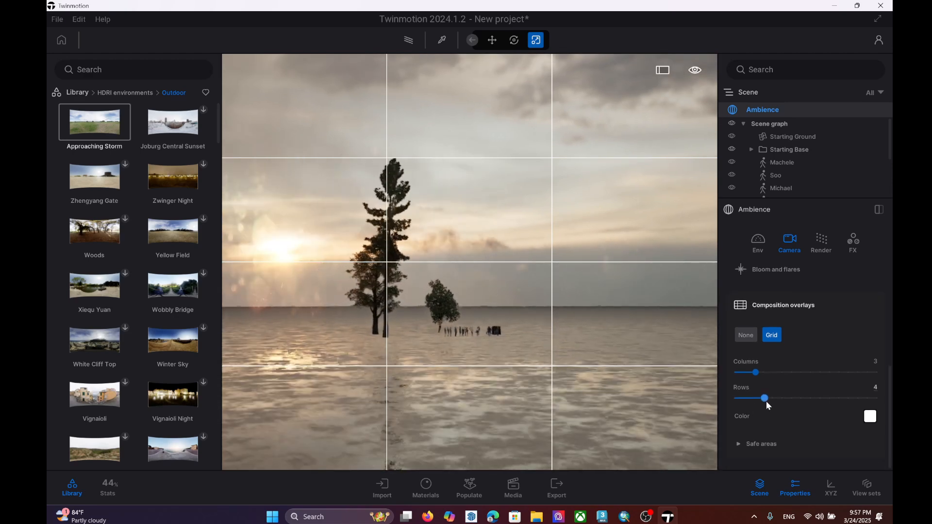
Step: Toggle the grid overlay off and on, and change its line color to bright pink
left_click(755, 339)
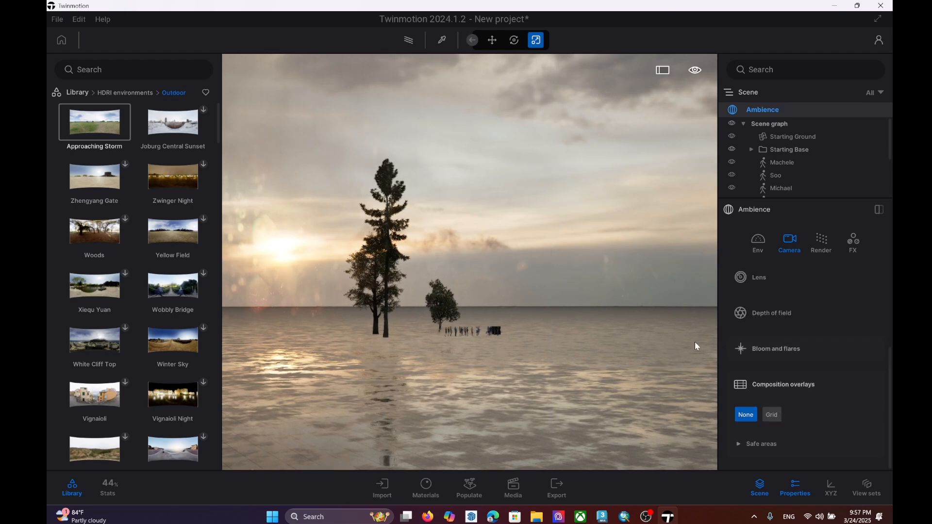
left_click(770, 414)
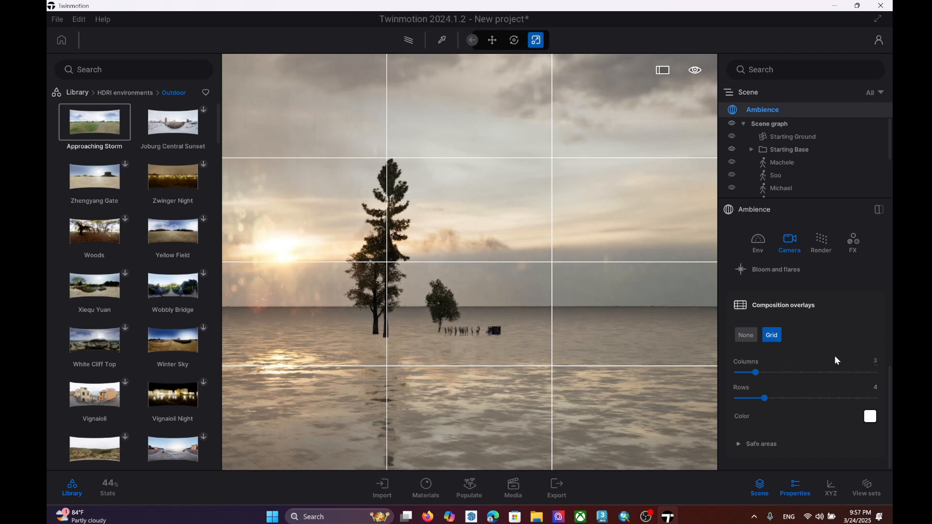
left_click(870, 416)
left_click_drag(427, 238, 430, 207)
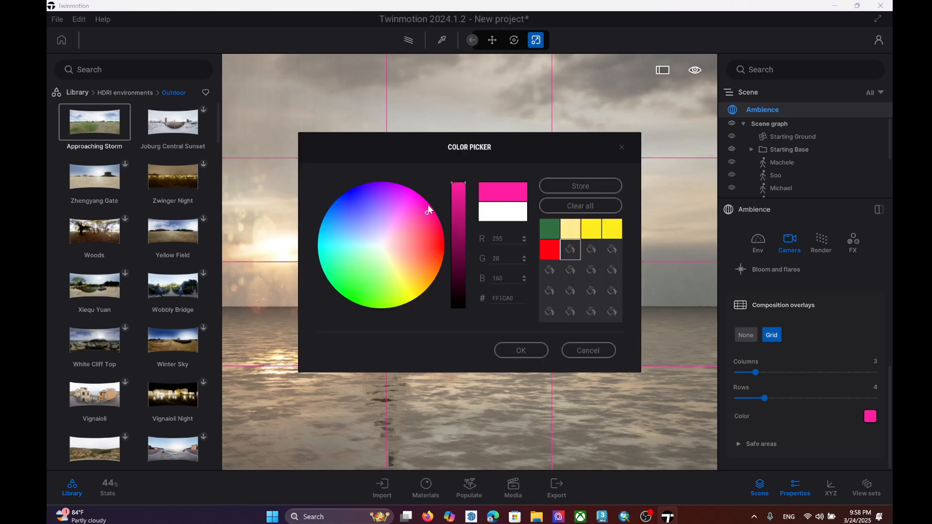
left_click(540, 356)
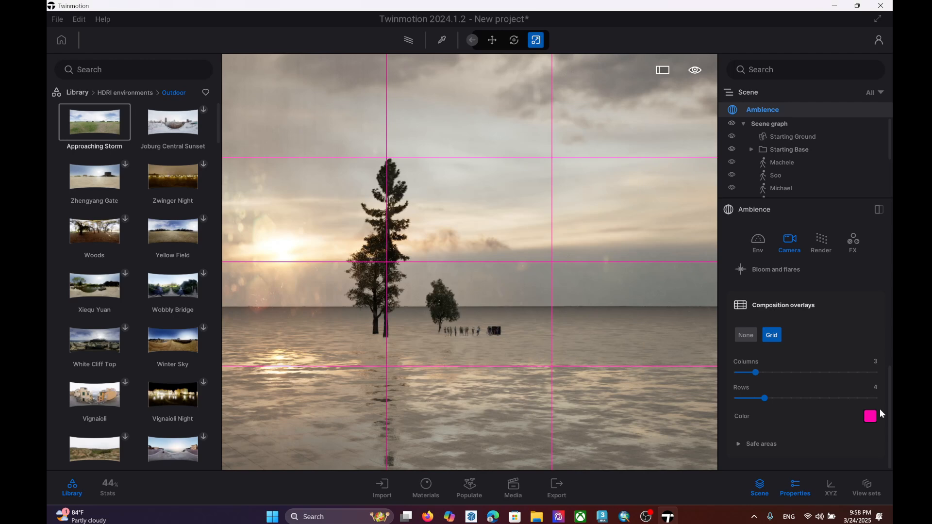
Step: Enable the safe areas overlay and reduce the action safe area to 23%
left_click(753, 444)
scroll(775, 389, "down", 3)
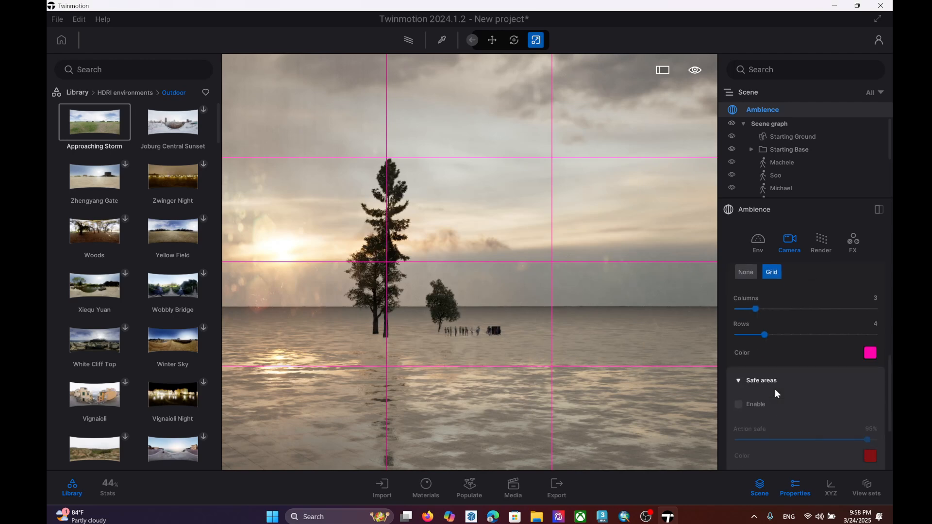
left_click(738, 326)
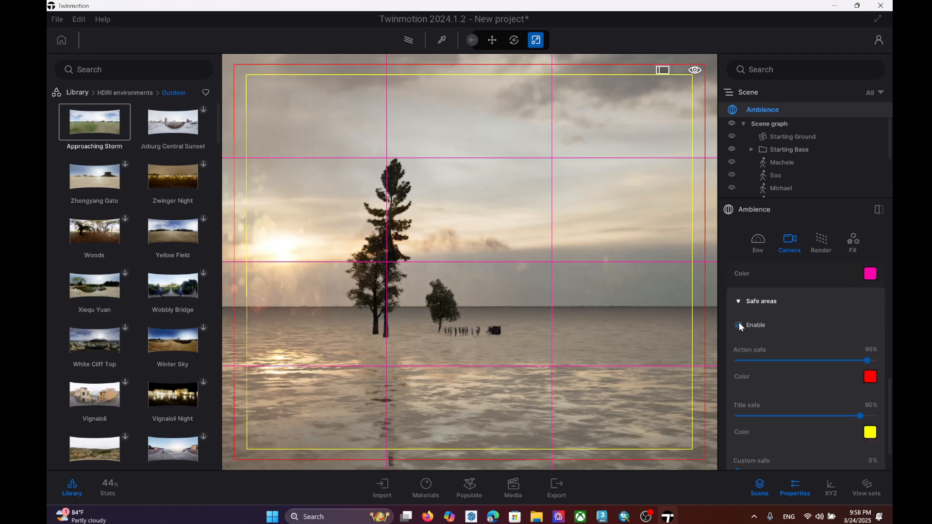
middle_click_drag(630, 318, 646, 327)
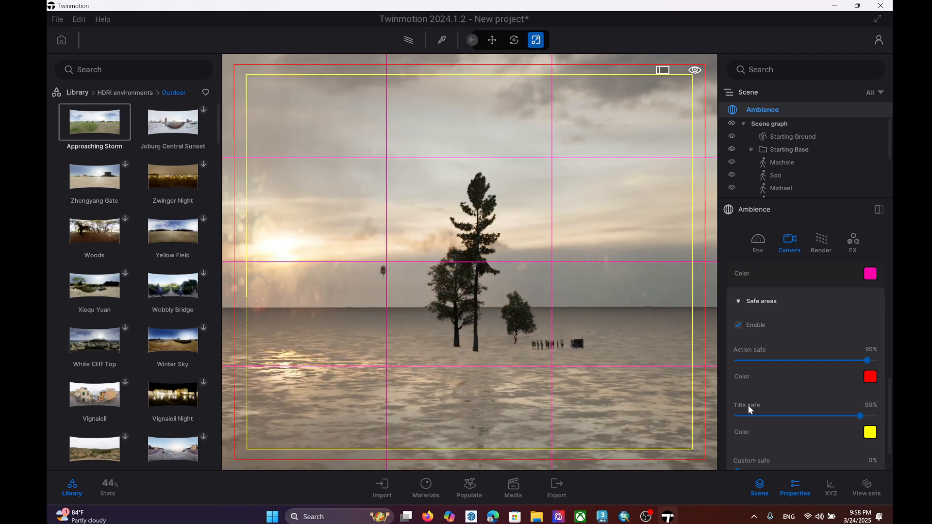
left_click_drag(857, 365, 768, 357)
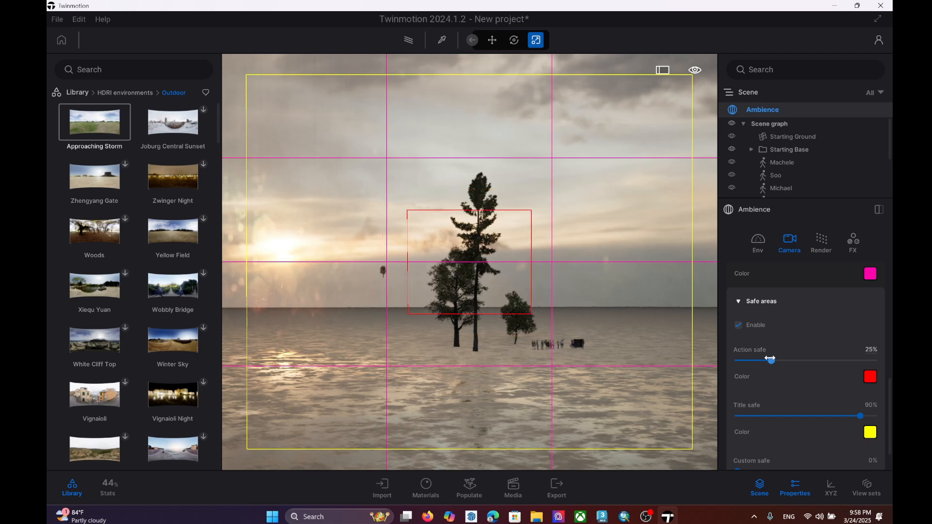
mouse_move(562, 331)
middle_mouse_down()
mouse_move(560, 317)
mouse_move(546, 335)
mouse_move(567, 315)
middle_mouse_up()
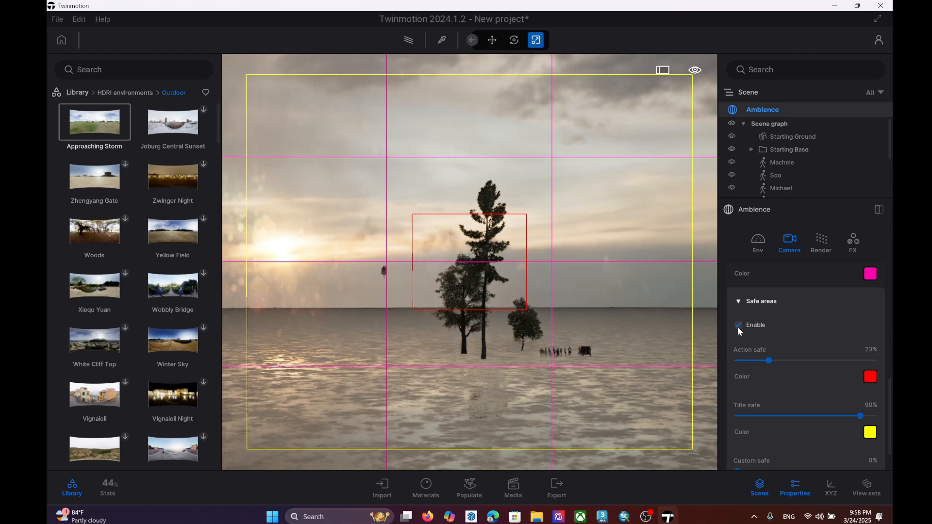
Step: Disable the safe areas and the grid overlay, and collapse the composition overlay settings
left_click(738, 325)
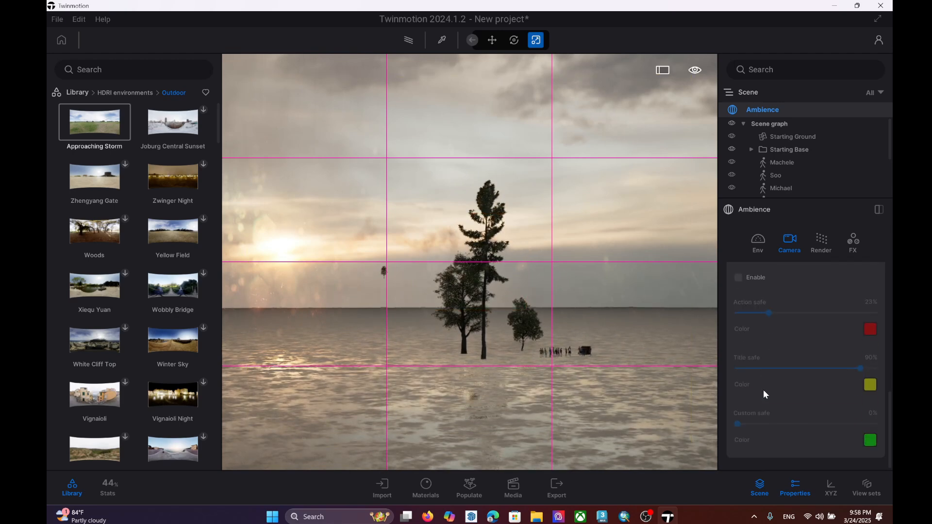
scroll(578, 347, "up", 2)
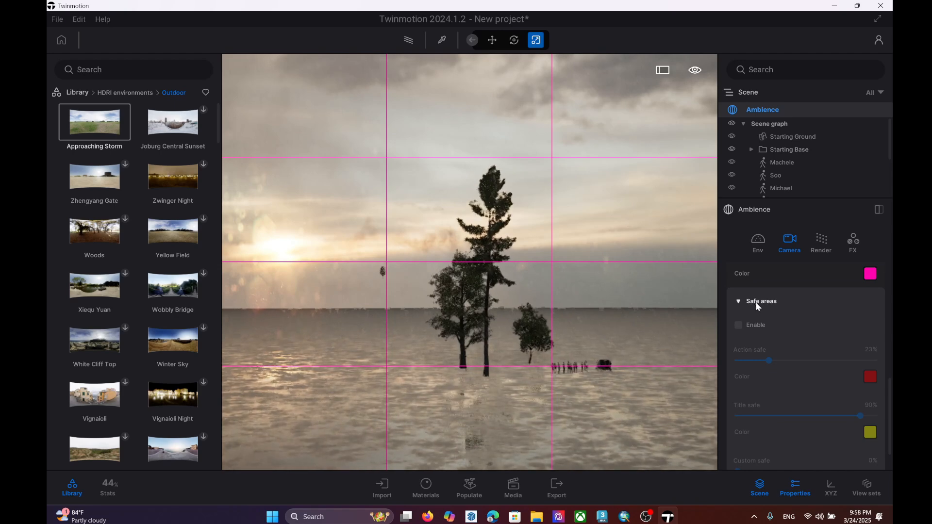
scroll(753, 309, "up", 2)
scroll(755, 312, "up", 2)
left_click(748, 321)
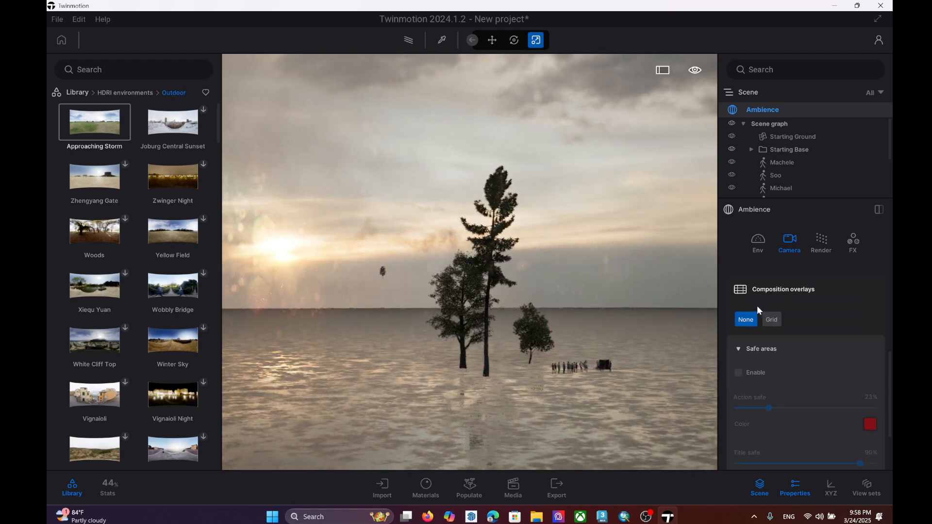
scroll(776, 320, "up", 1)
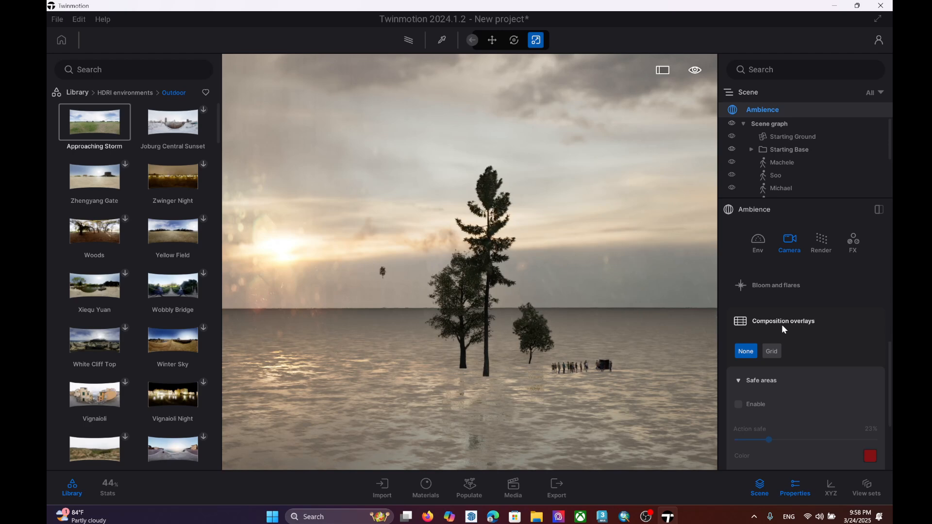
scroll(781, 324, "up", 4)
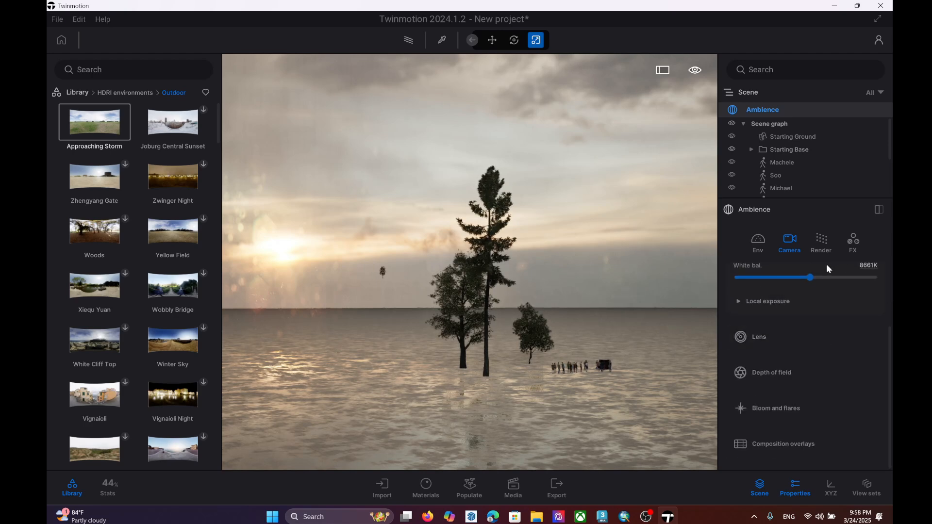
Step: Open the ambience render settings and look over the rendering mode, global illumination and shadow options
left_click(823, 245)
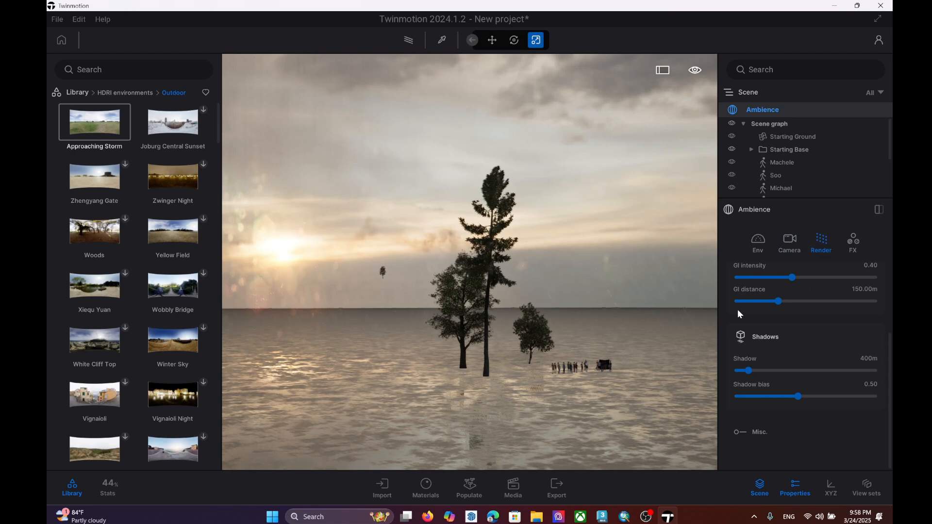
scroll(738, 313, "up", 4)
scroll(614, 318, "down", 2)
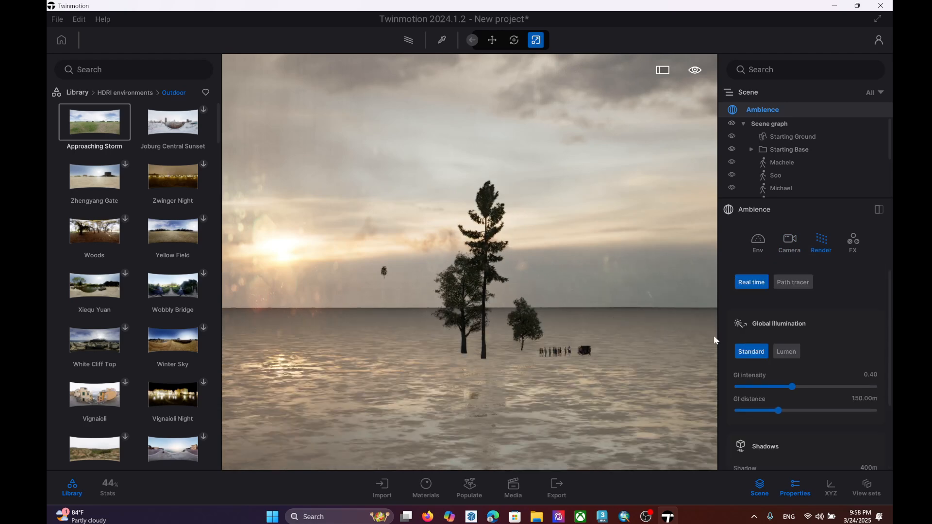